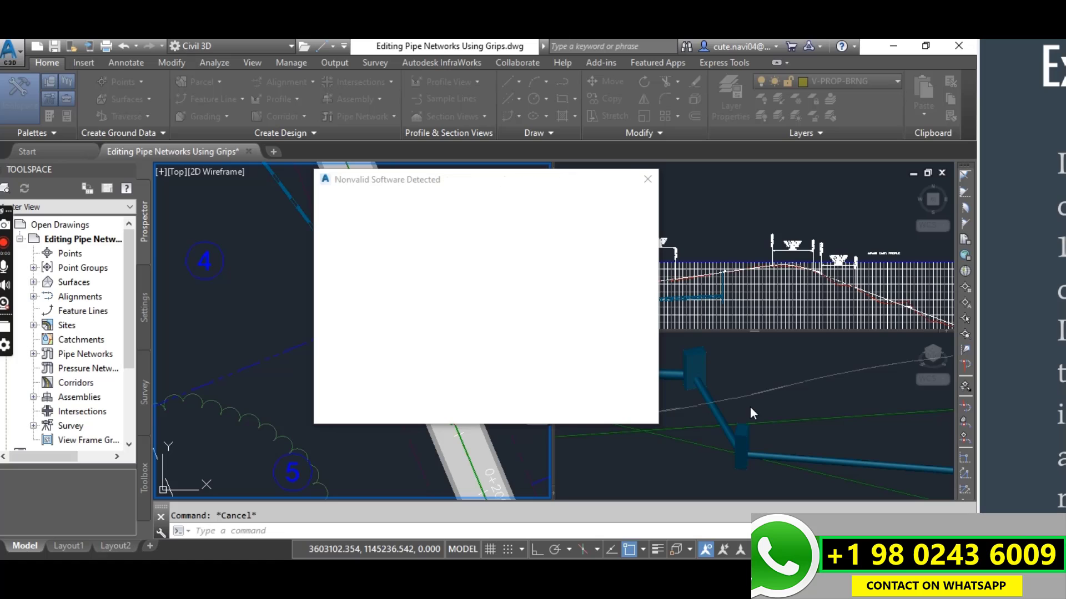
- Check the Civil 3d Pro Designer YouTube page in Chrome, then minimize the browser back to Civil 3D
left_click(417, 555)
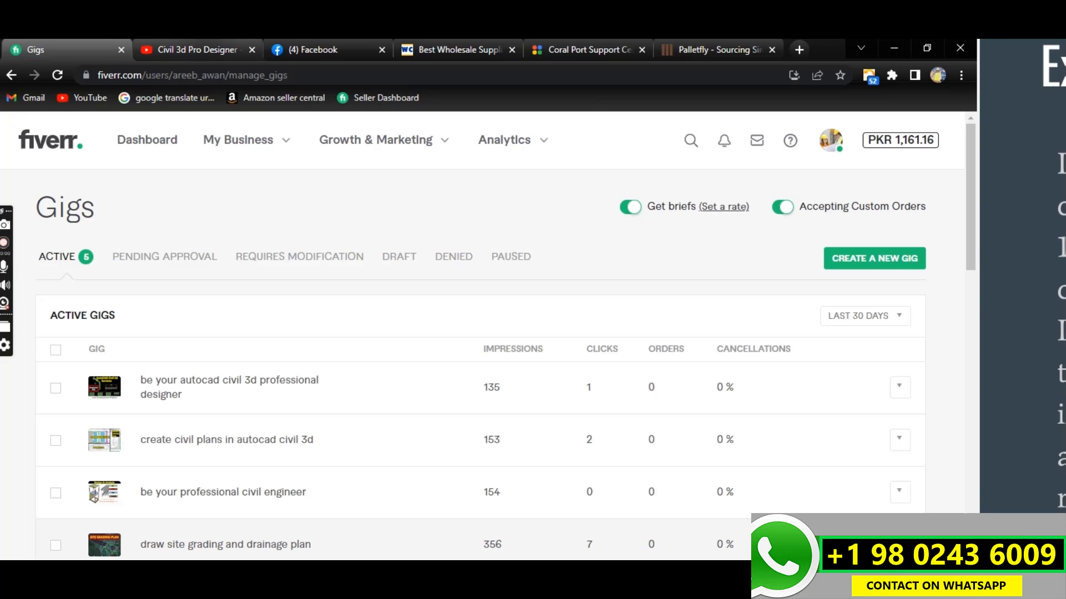
key("ctrl+Tab")
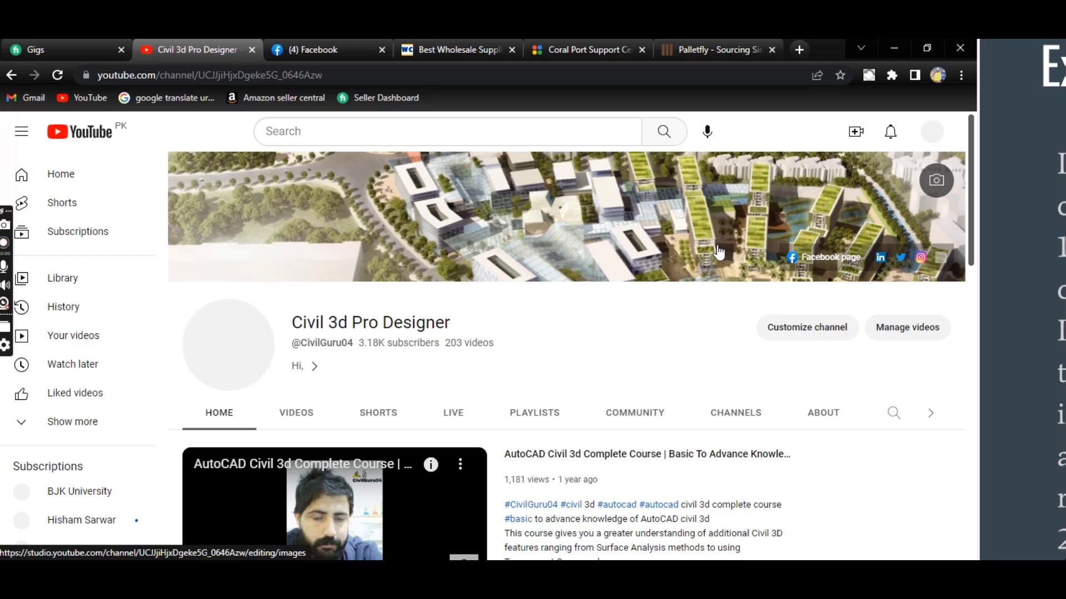
left_click(894, 48)
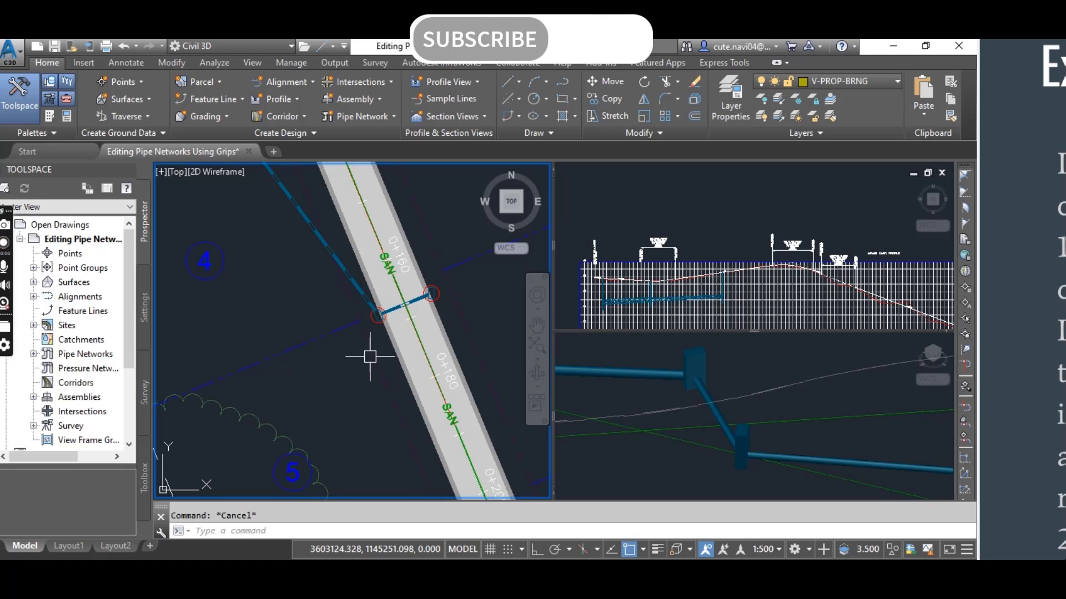
- Zoom the plan view in on the short pipe crossing Jordan Court near station 0+160
scroll(438, 308, "up", 2)
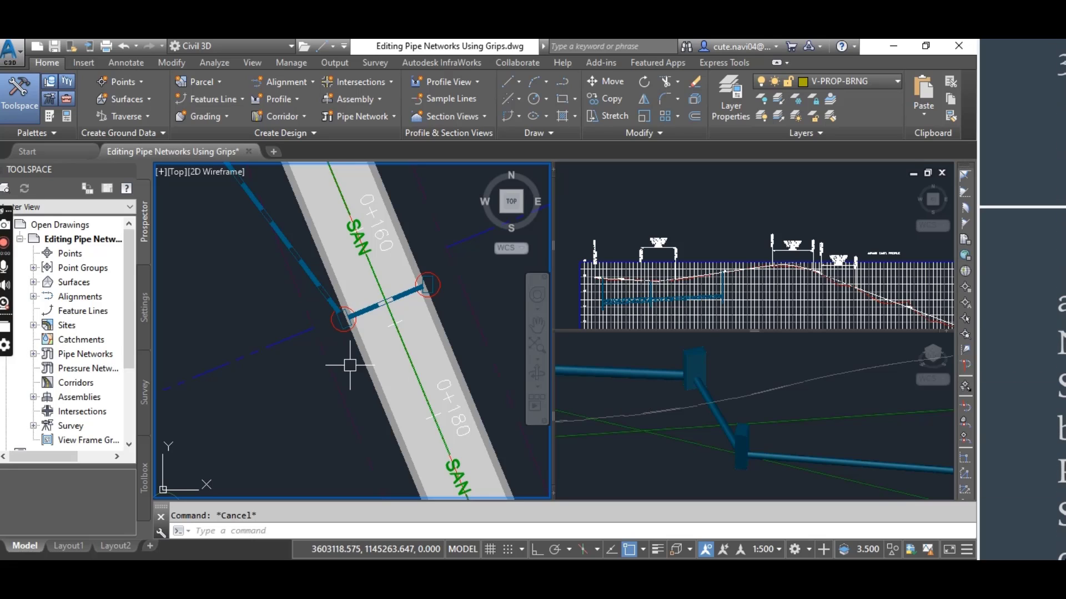
- Create network 'Sanitary-1' (typo fixed) on surface Road FG, following the Jordan Court alignment
left_click(307, 272)
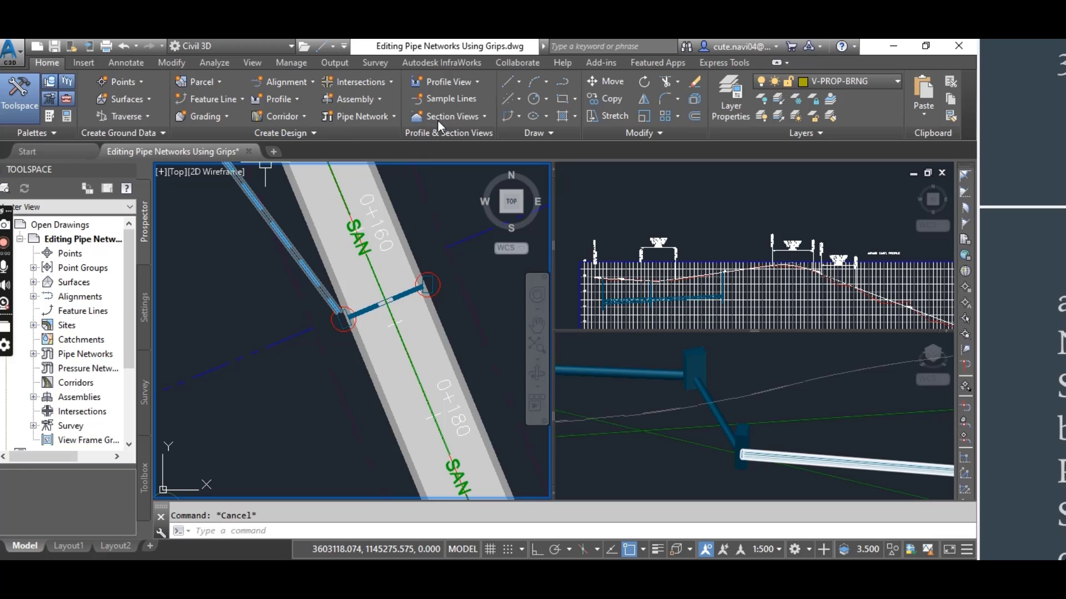
left_click(351, 119)
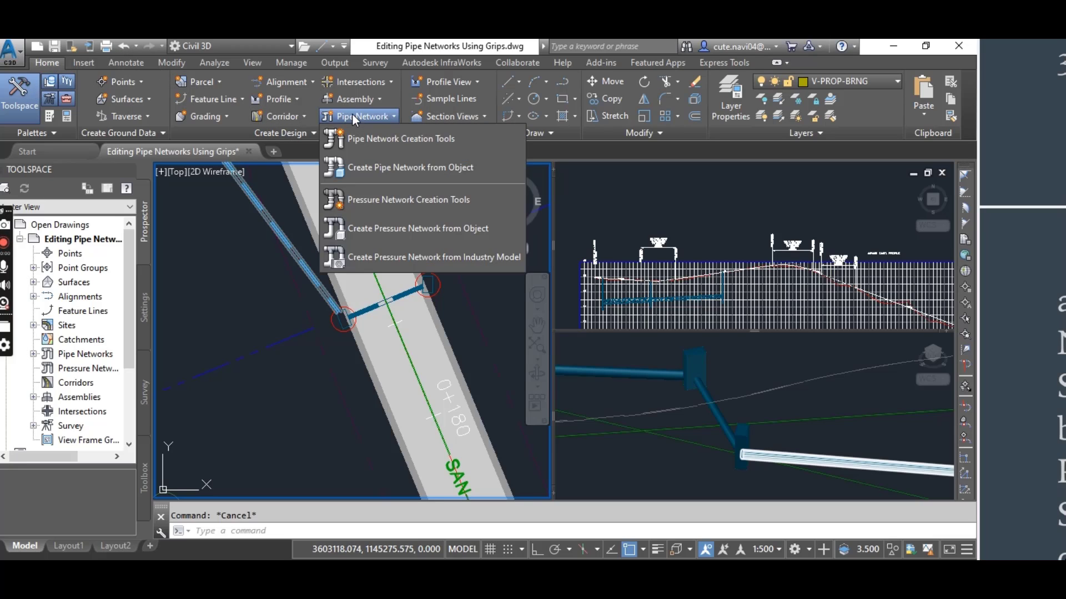
left_click(381, 141)
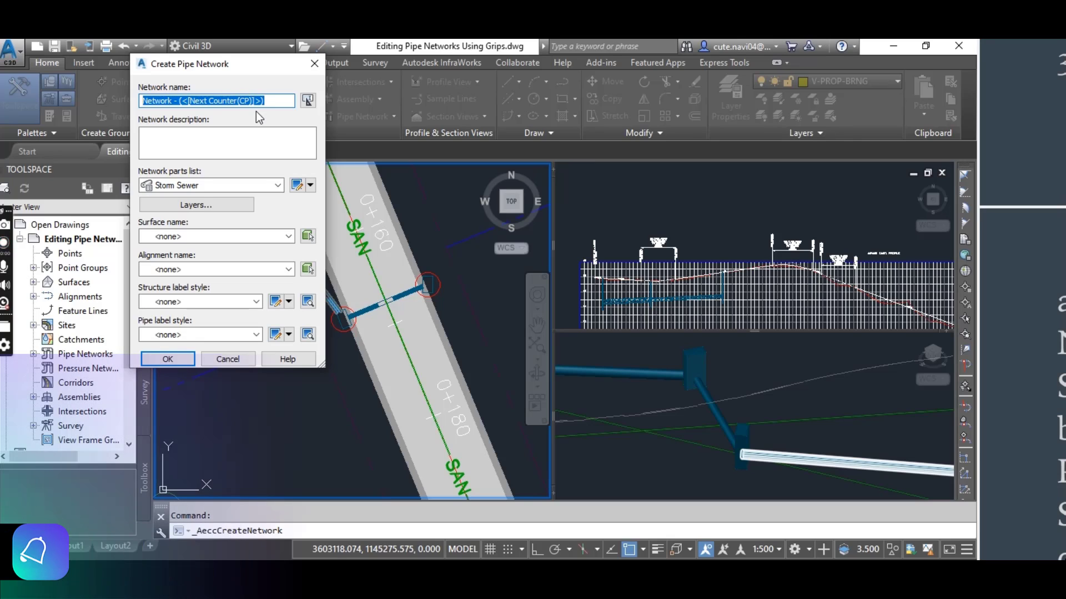
type("S")
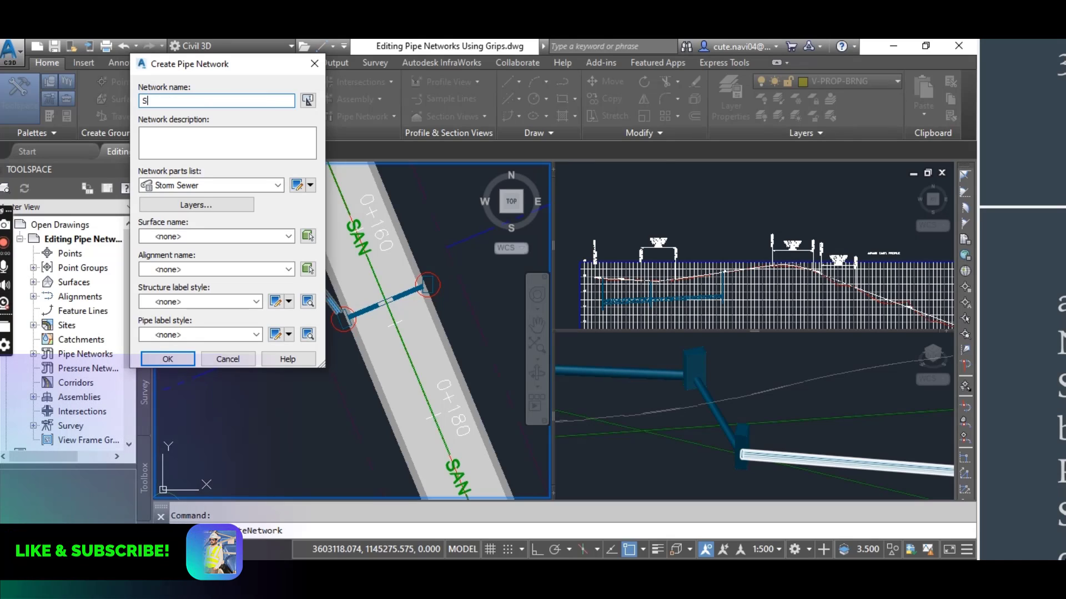
type("anitarty")
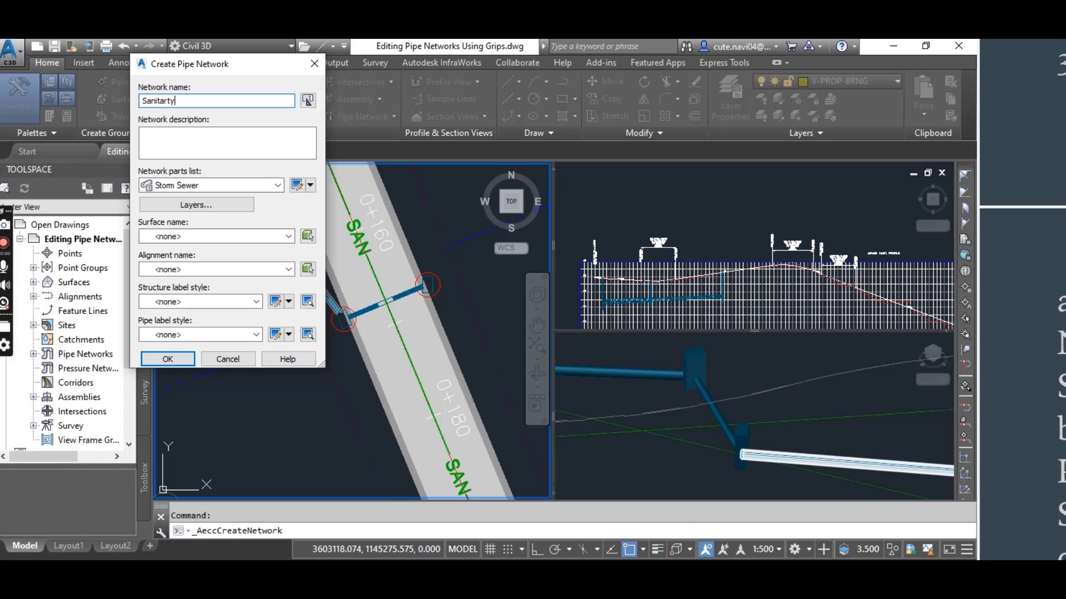
type("-1")
left_click(171, 100)
key("BackSpace")
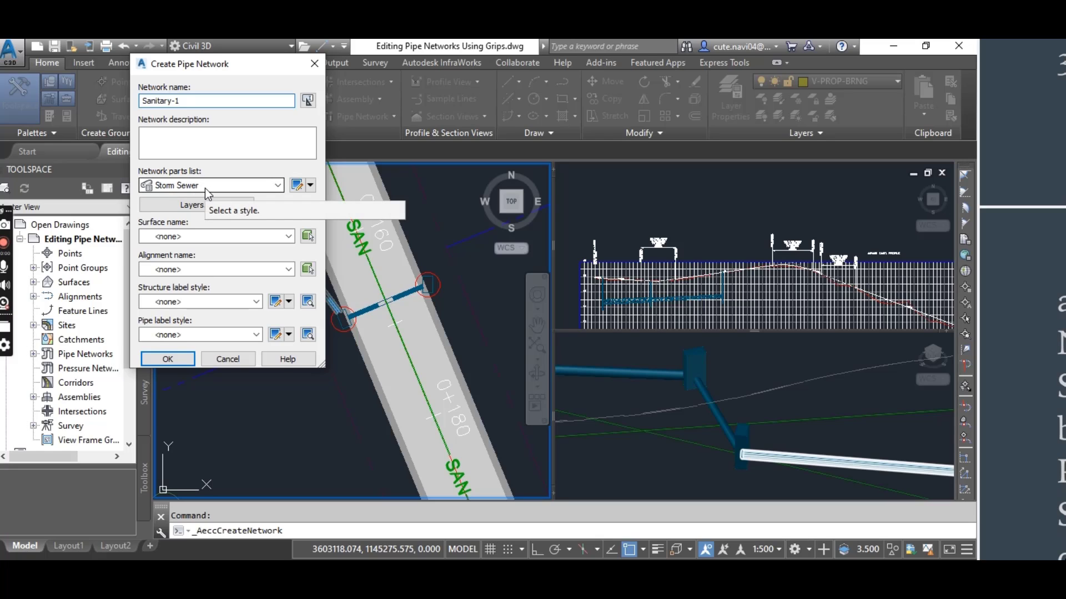
left_click(177, 236)
left_click(178, 261)
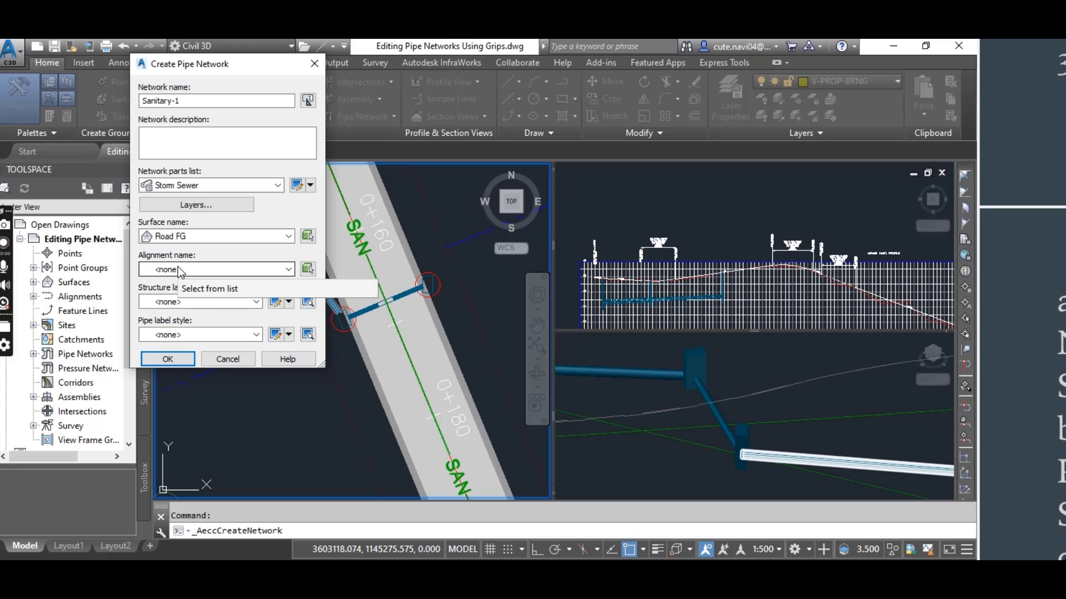
left_click(178, 270)
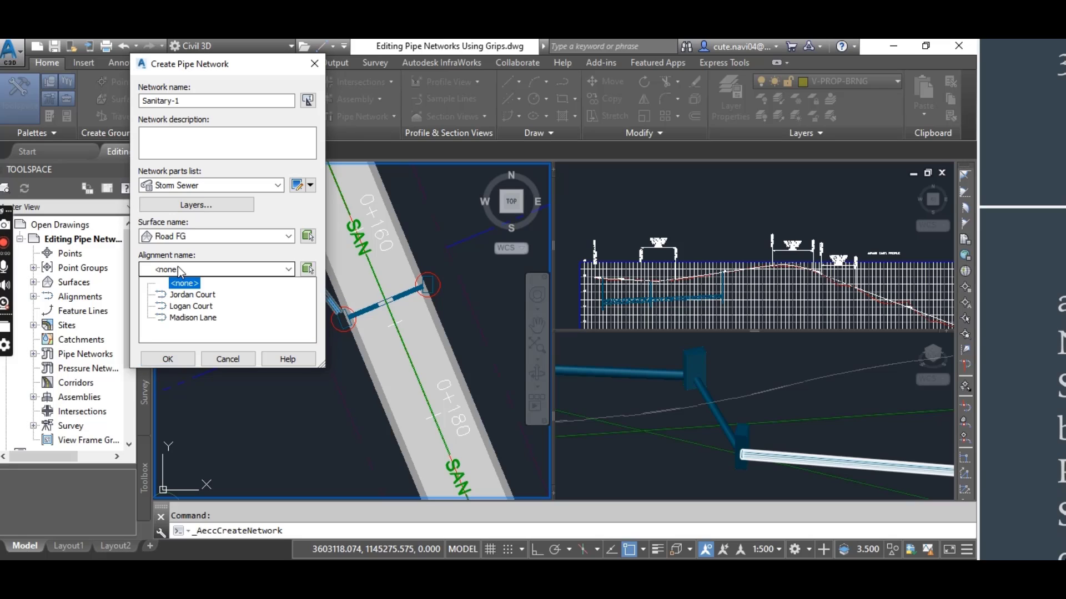
left_click(195, 295)
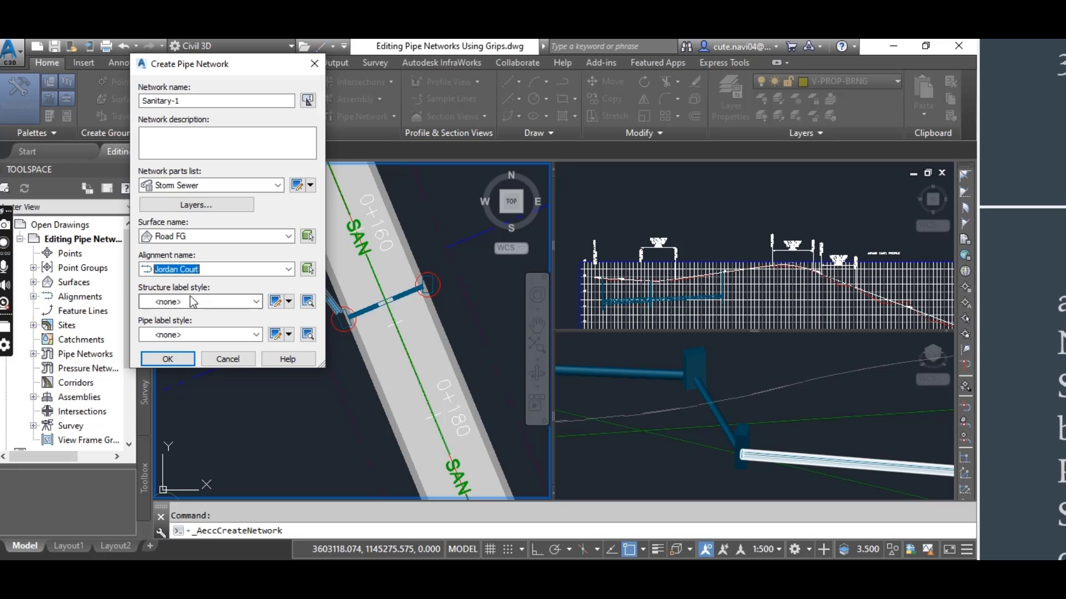
left_click(168, 359)
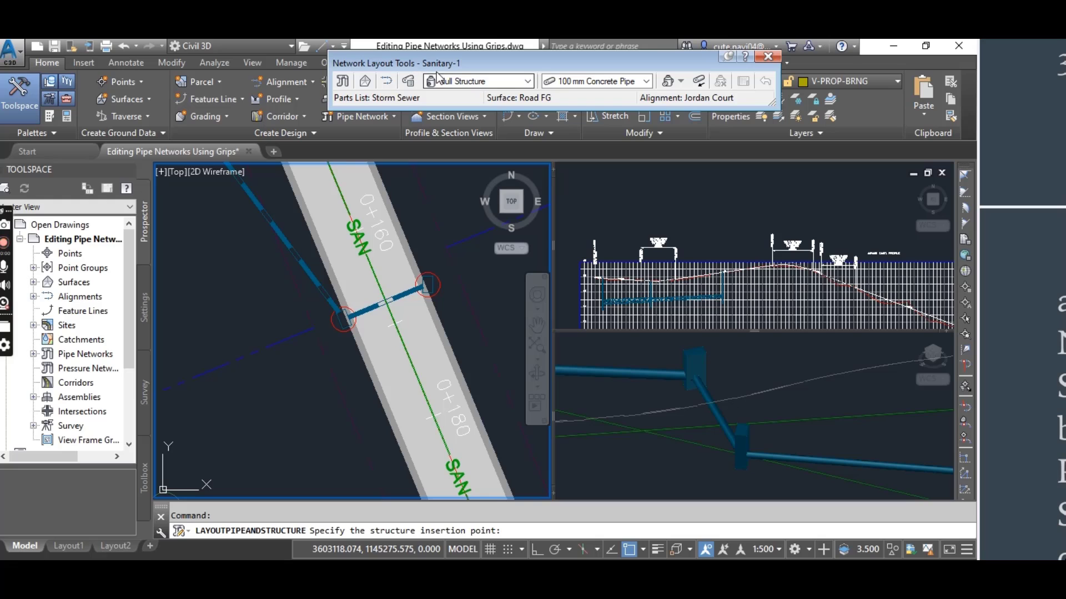
- Choose Curb Inlet from the rectangular junction family and 400 mm Concrete Pipe for layout
mouse_move(544, 65)
left_mouse_down()
mouse_move(439, 92)
mouse_move(447, 95)
left_mouse_up()
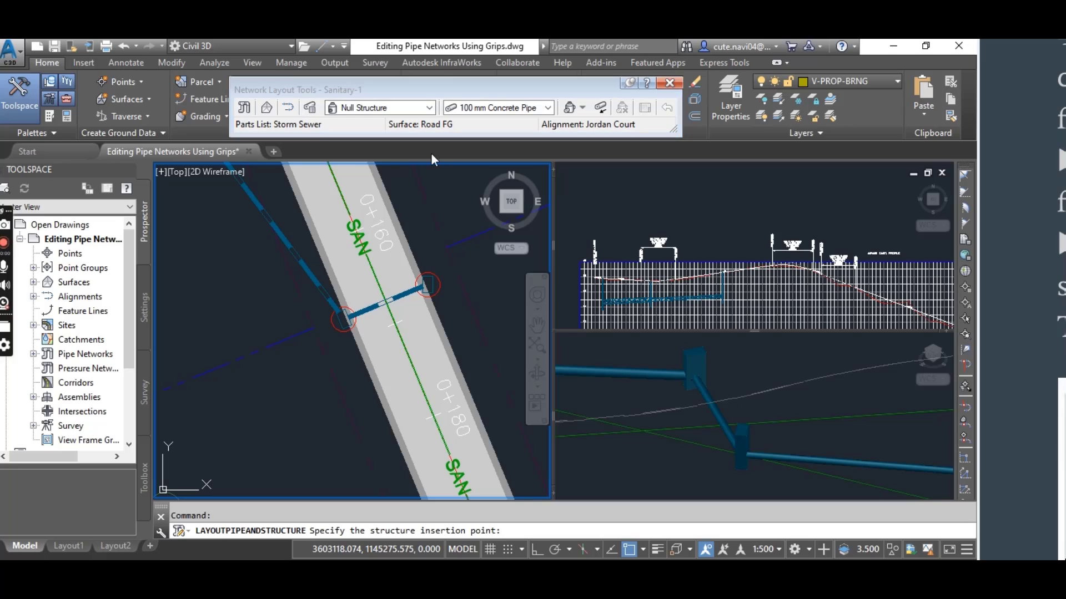
left_click(430, 109)
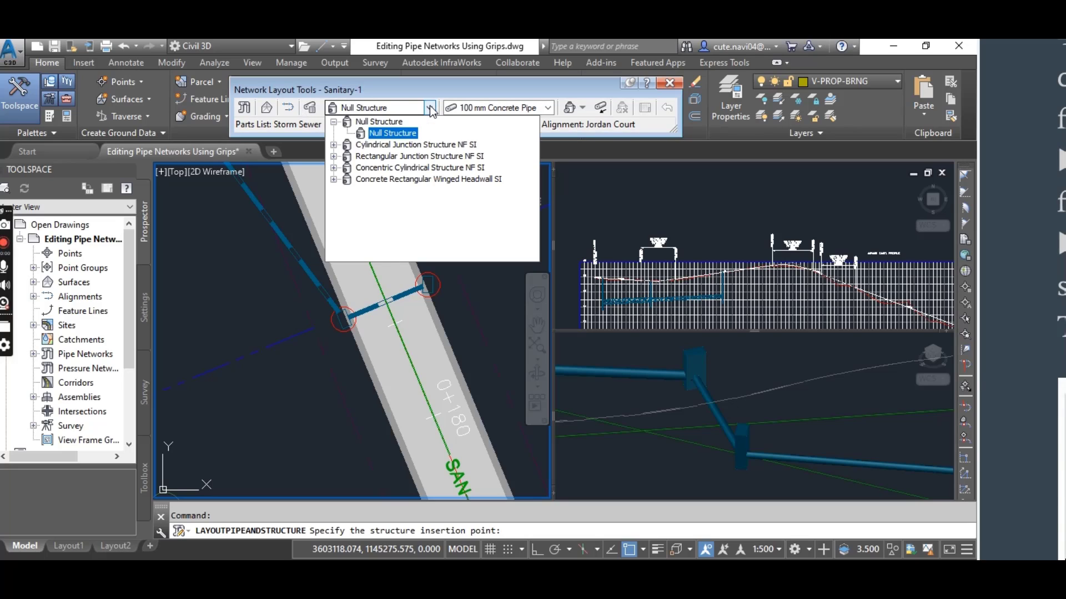
left_click(384, 156)
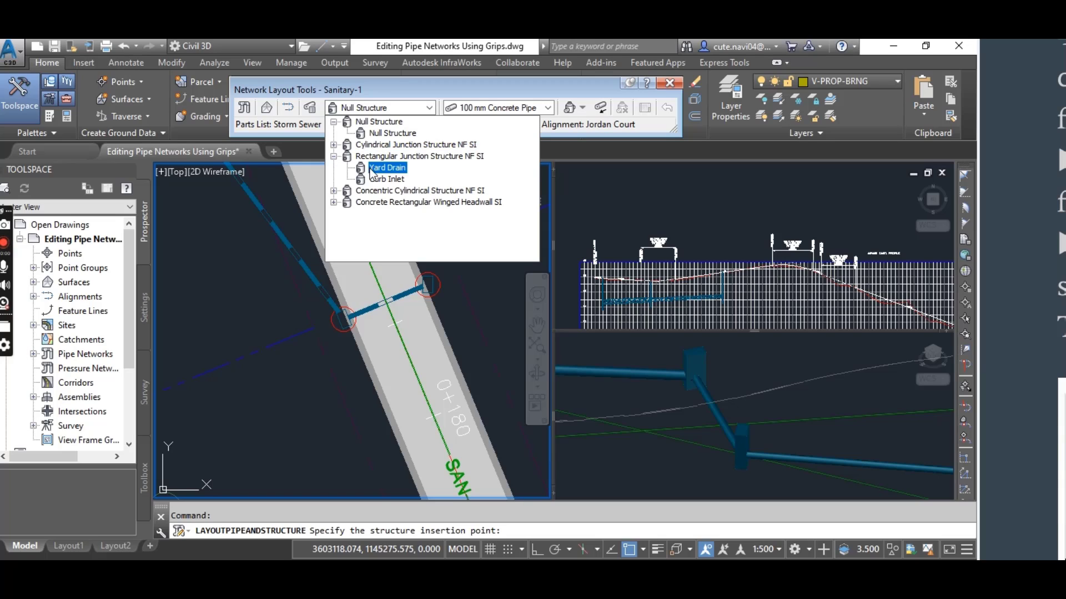
left_click(381, 177)
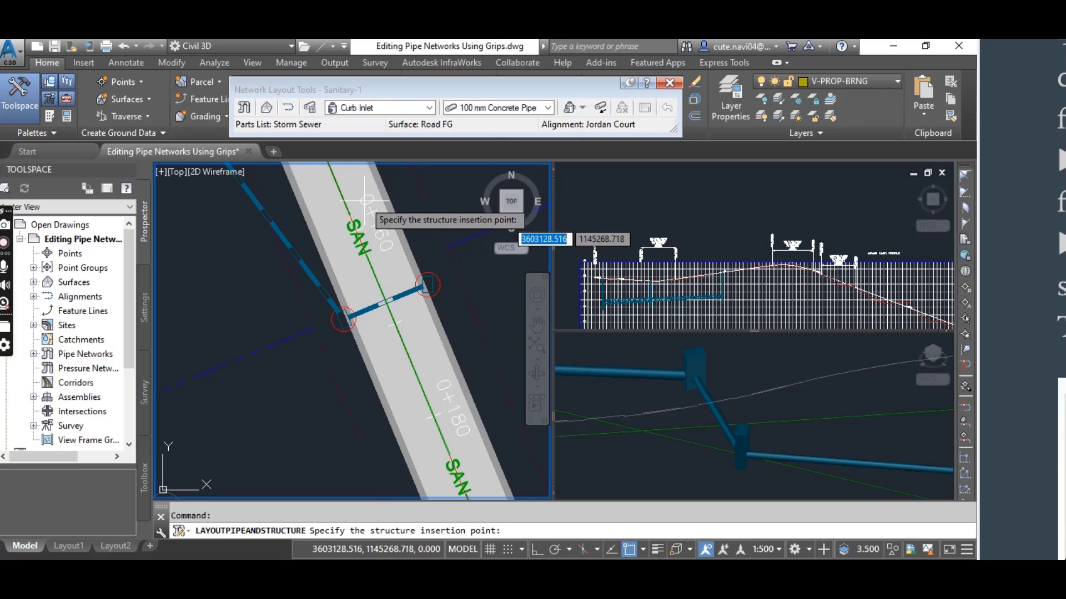
left_click(548, 108)
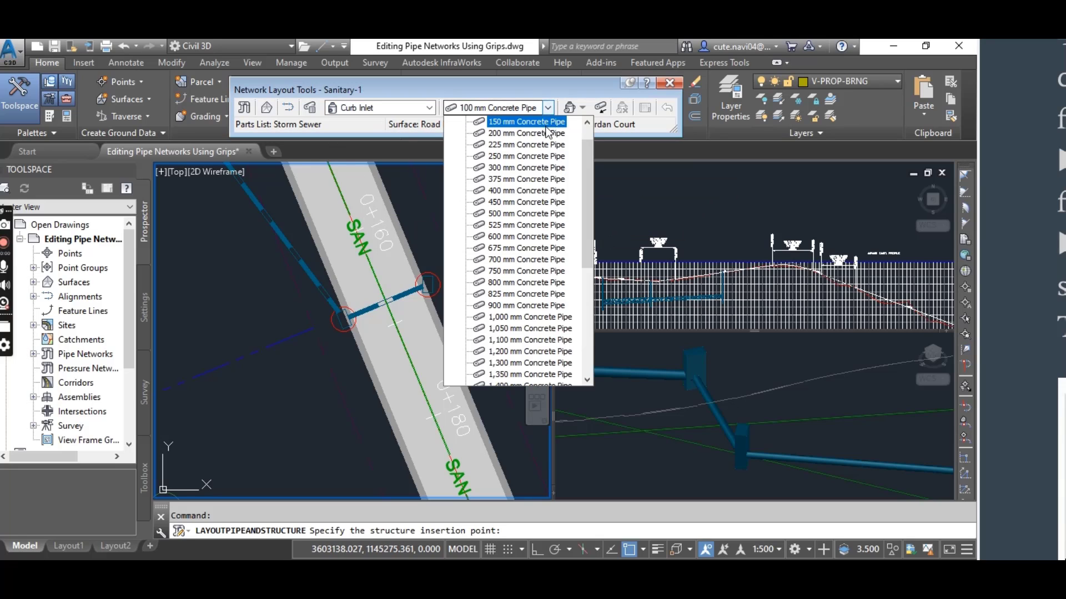
left_click(505, 191)
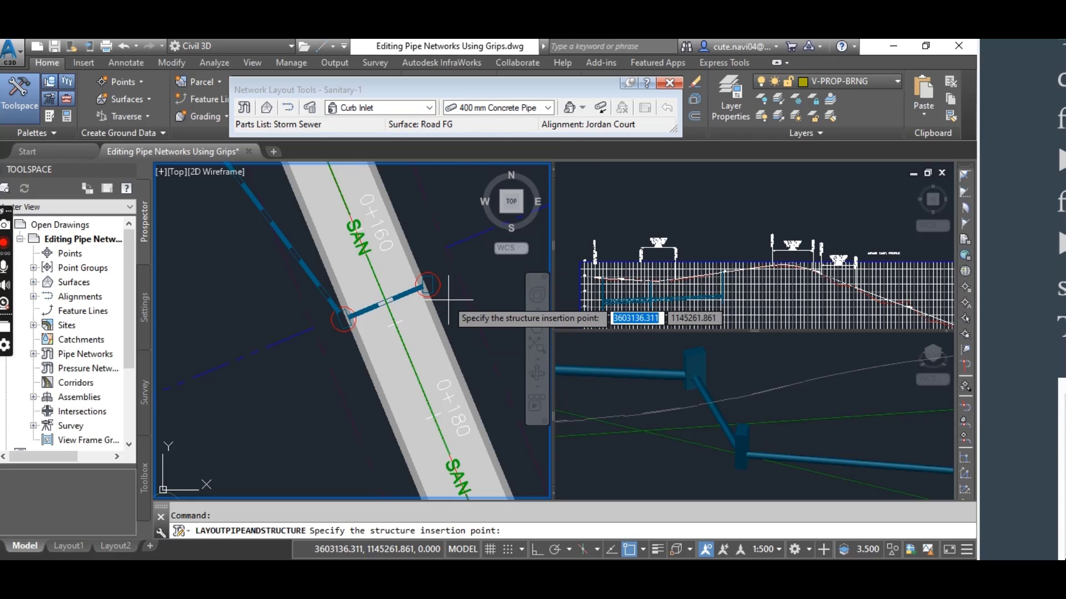
- Zoom the 3D view onto the pipe and structure, then make the Top plan viewport active
scroll(452, 302, "up", 4)
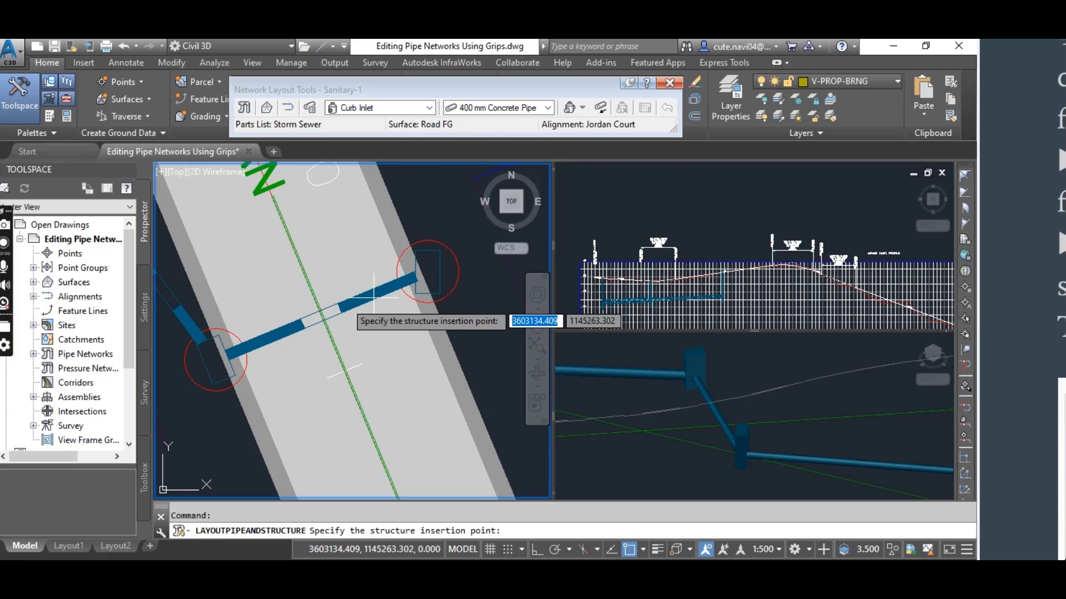
left_click(758, 355)
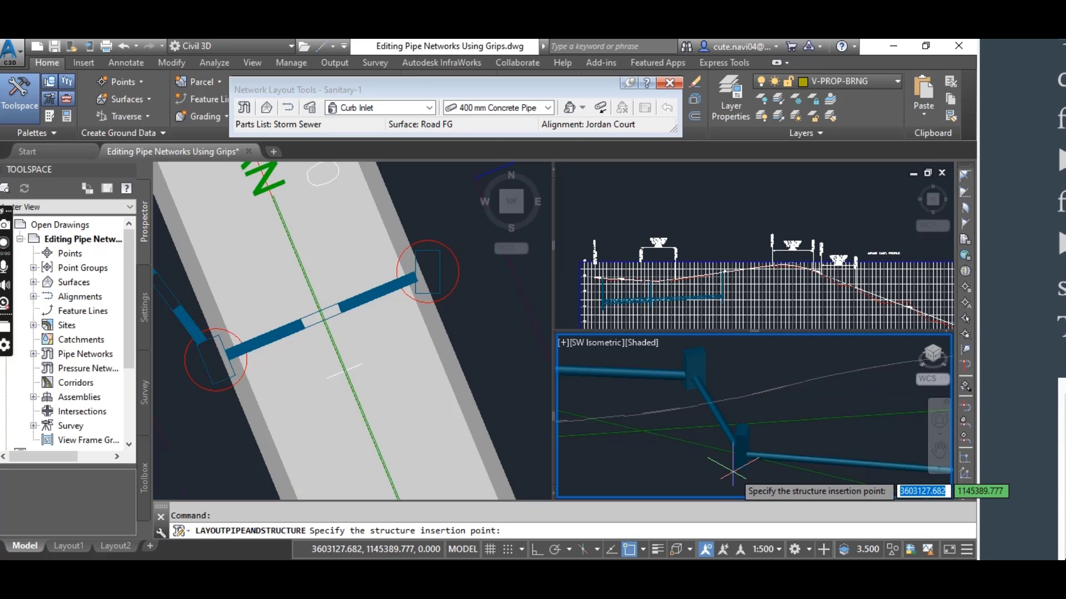
scroll(738, 427, "down", 2)
scroll(738, 427, "up", 3)
middle_click_drag(738, 427, 701, 439)
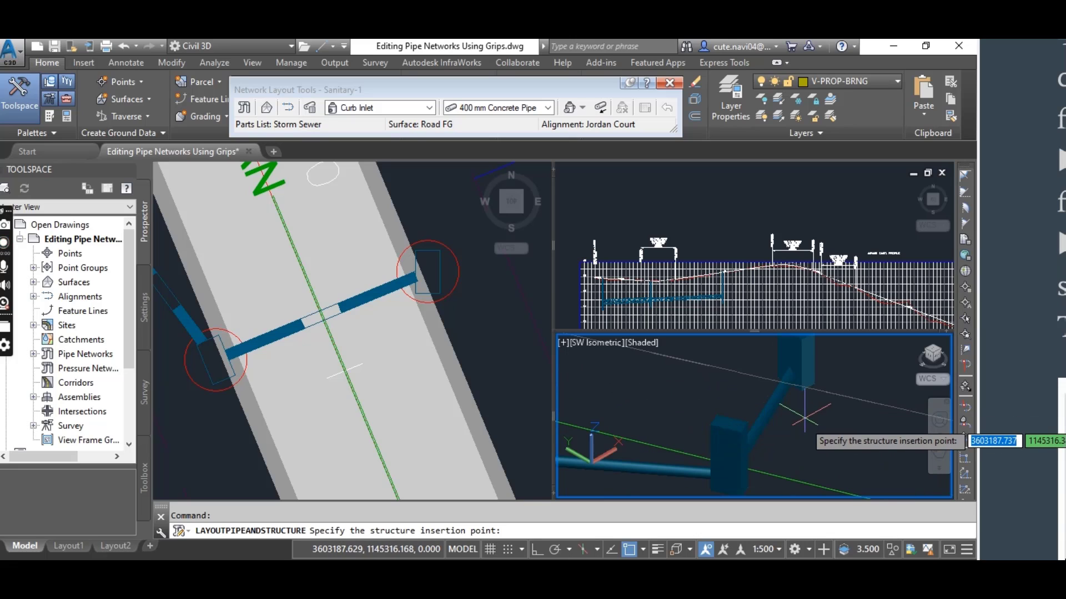
scroll(779, 419, "up", 1)
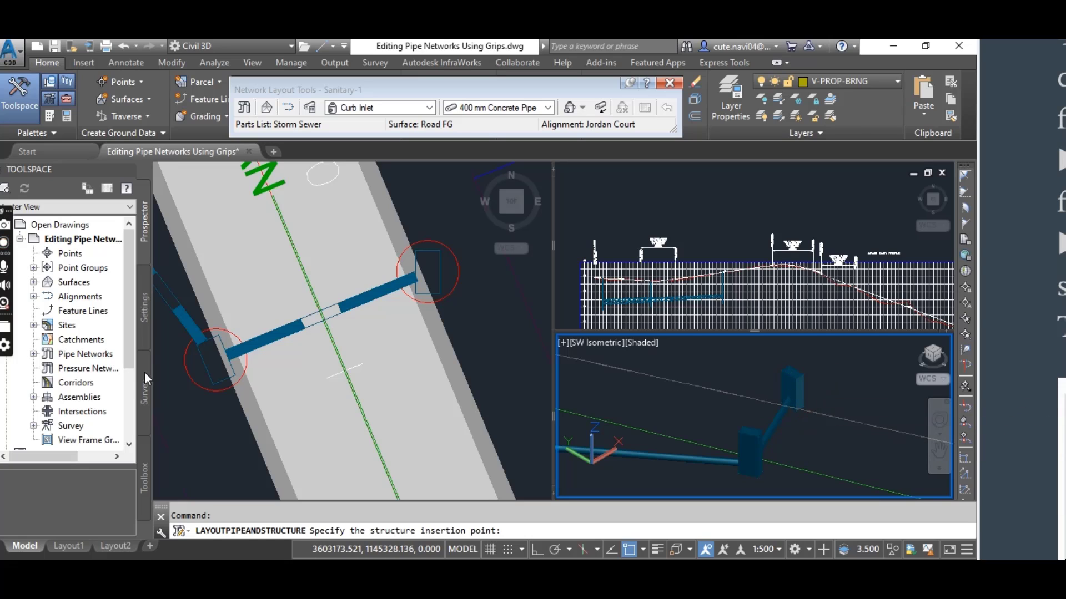
left_click(190, 418)
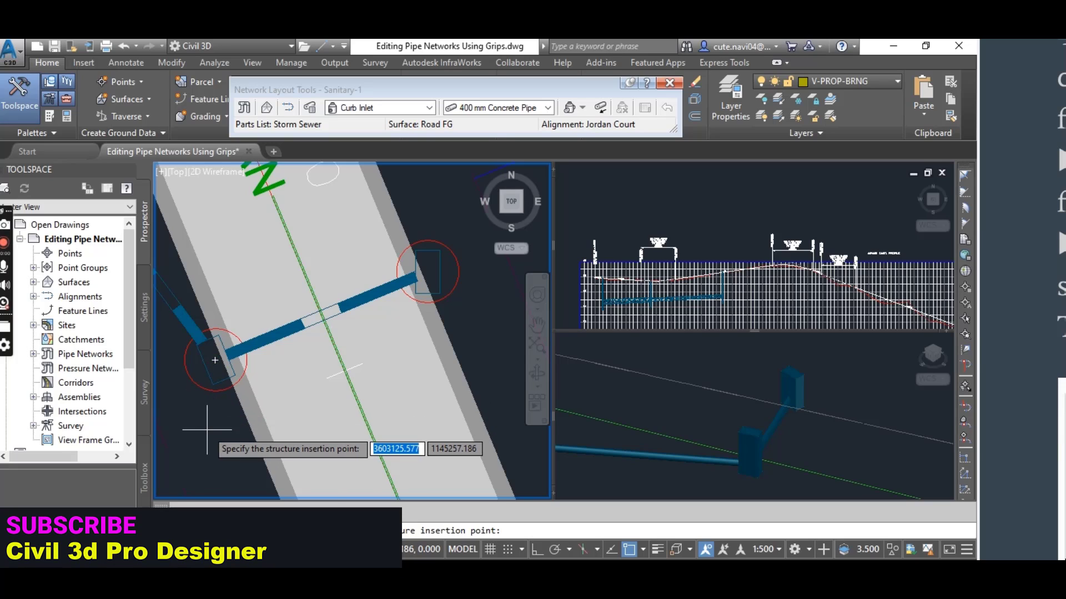
- Zoom and pan the plan view to show the road and SAN alignment
scroll(206, 430, "down", 2)
scroll(206, 430, "down", 1)
middle_click_drag(206, 431, 348, 420)
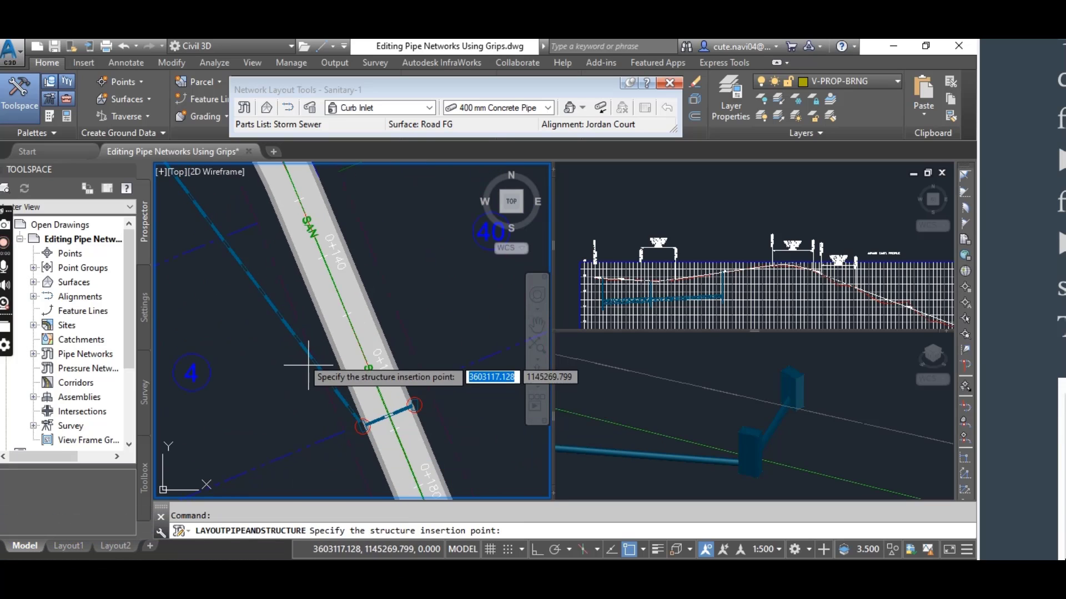
scroll(369, 449, "up", 3)
scroll(372, 452, "down", 2)
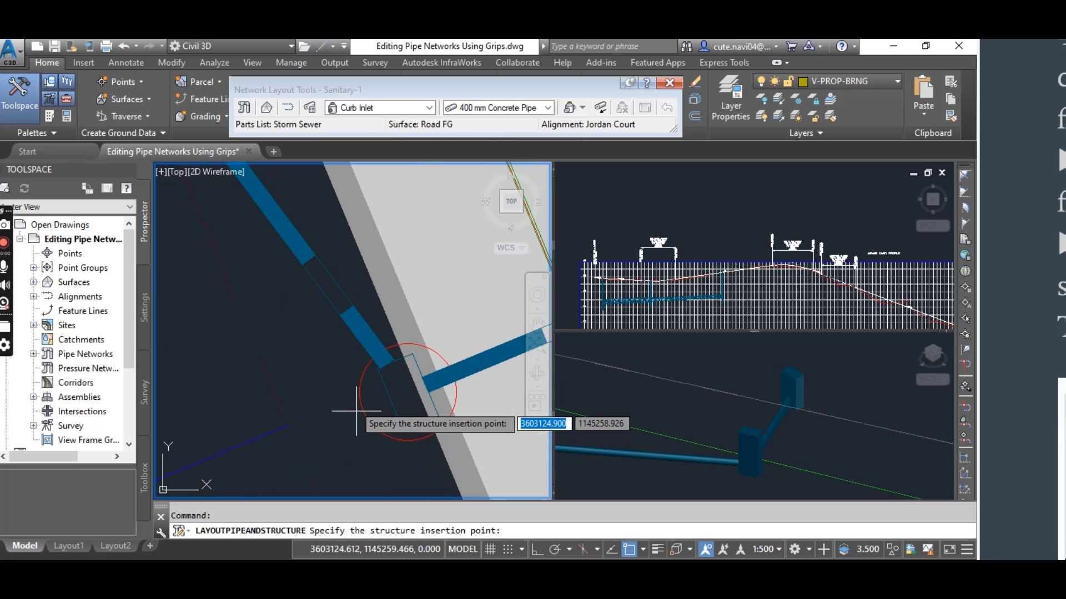
scroll(325, 364, "down", 2)
scroll(282, 320, "down", 1)
middle_click_drag(282, 321, 361, 432)
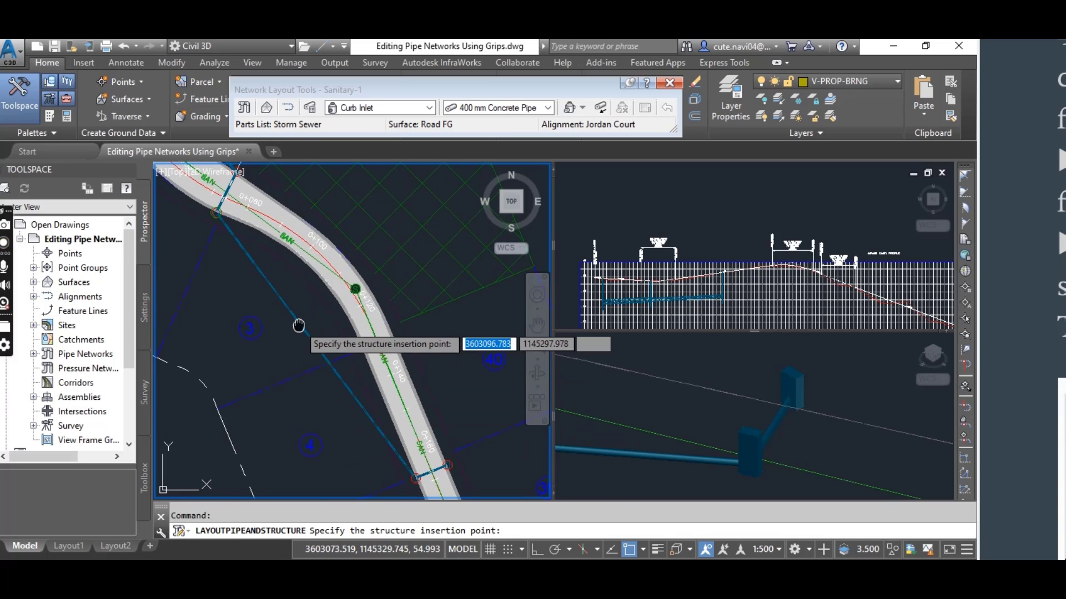
scroll(289, 320, "up", 2)
scroll(274, 319, "up", 2)
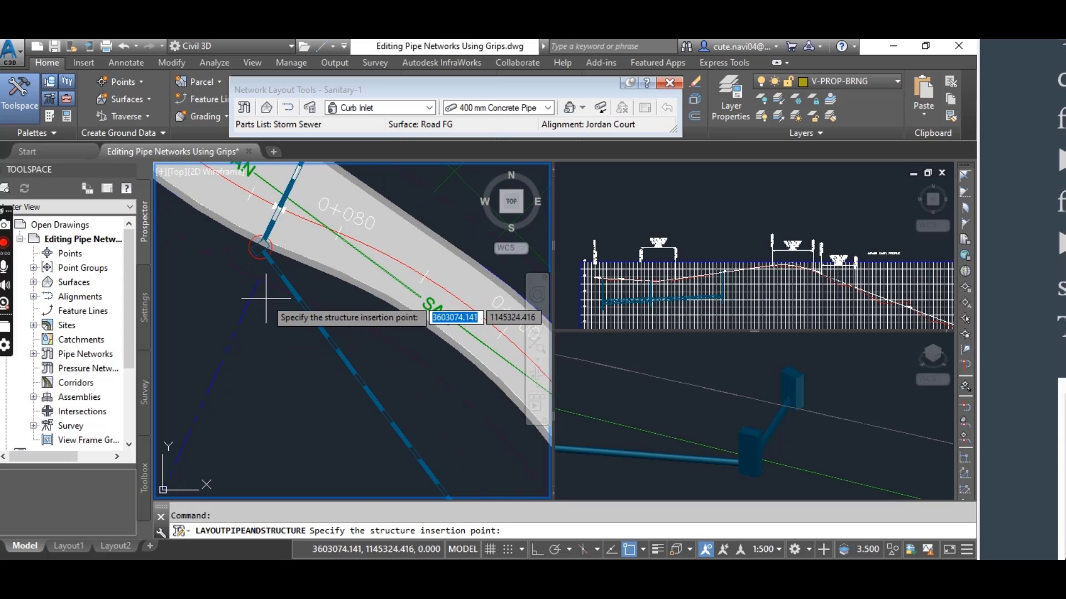
scroll(270, 299, "up", 3)
scroll(275, 381, "down", 2)
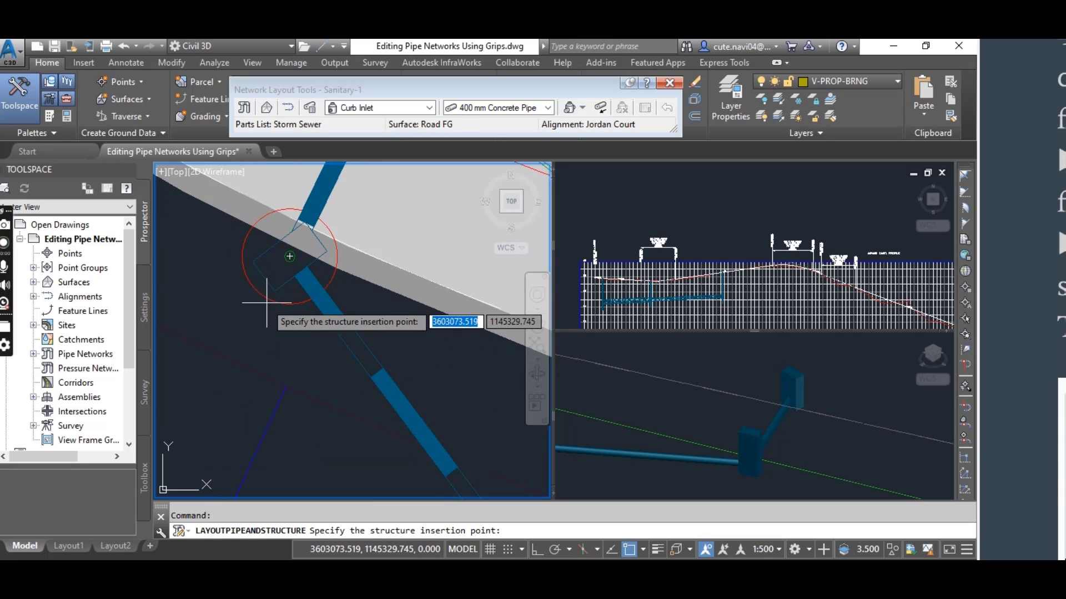
scroll(272, 344, "up", 4)
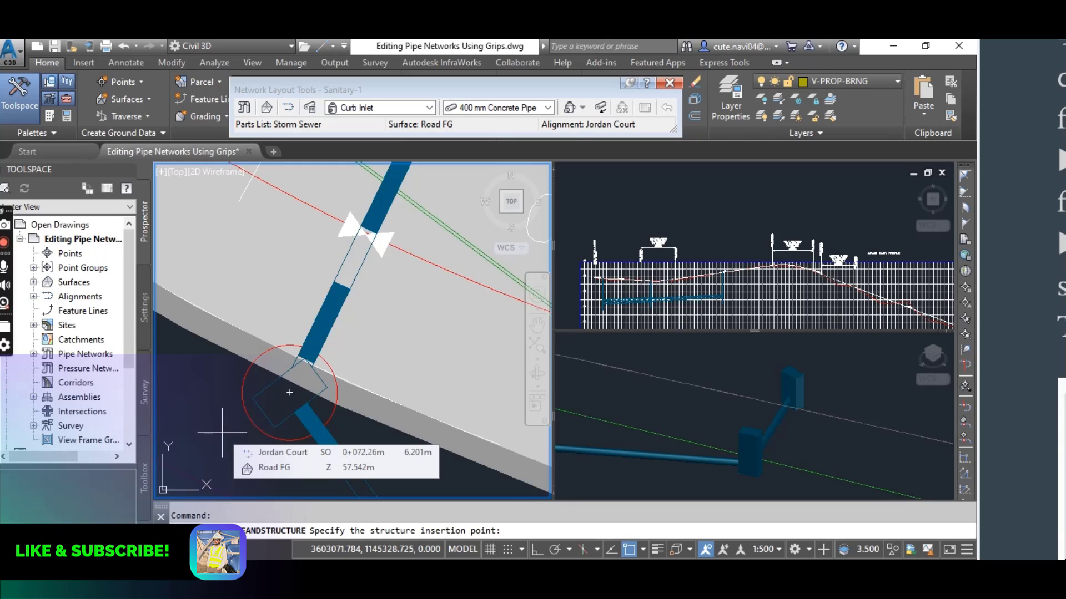
- Apply a Center object snap to the Curb Inlet insertion point
middle_click(222, 432)
right_click(221, 432, "shift")
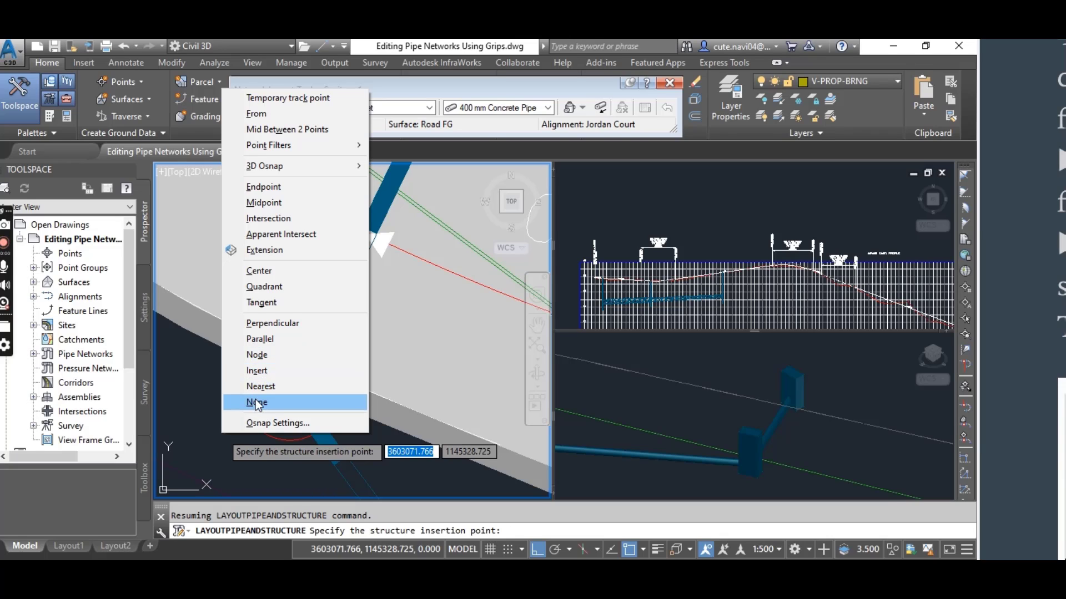
left_click(258, 270)
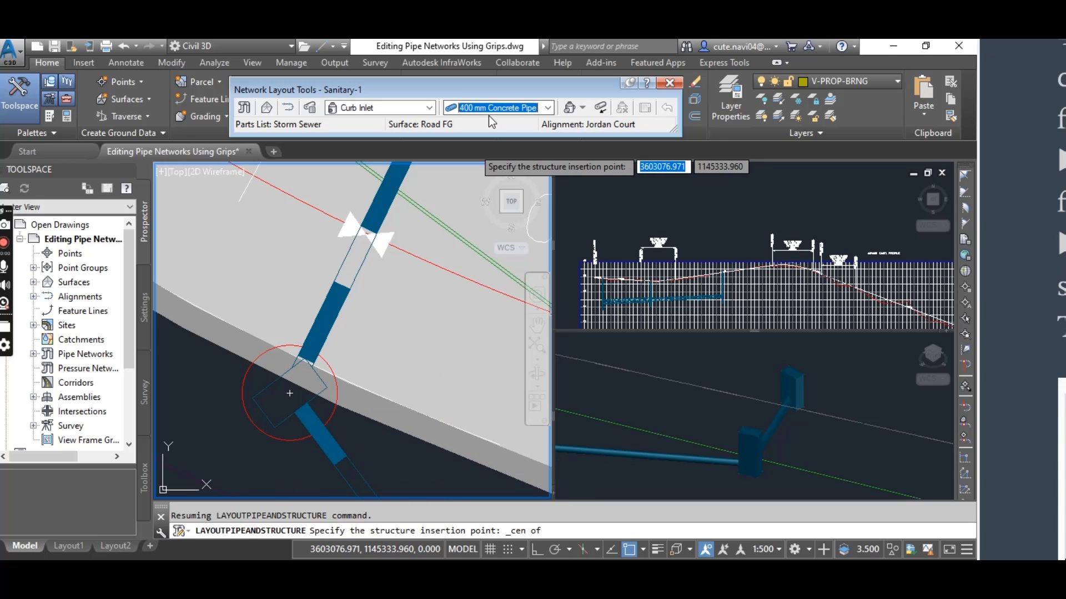
scroll(341, 388, "down", 3)
scroll(344, 360, "down", 2)
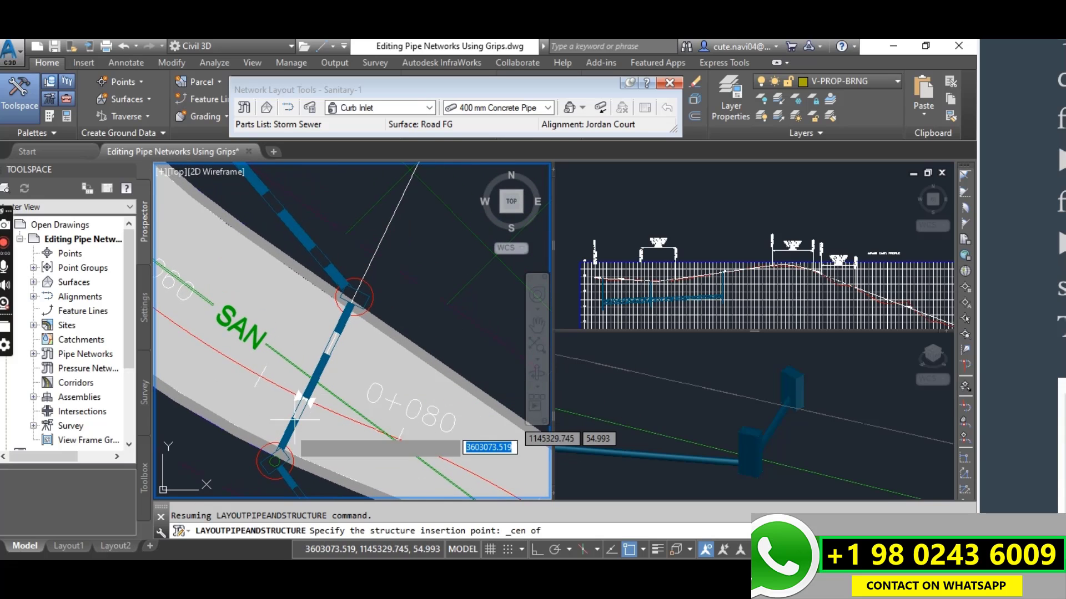
- Switch the layout pipe to 450 mm Concrete Pipe and pan toward the upper structure
left_click(547, 107)
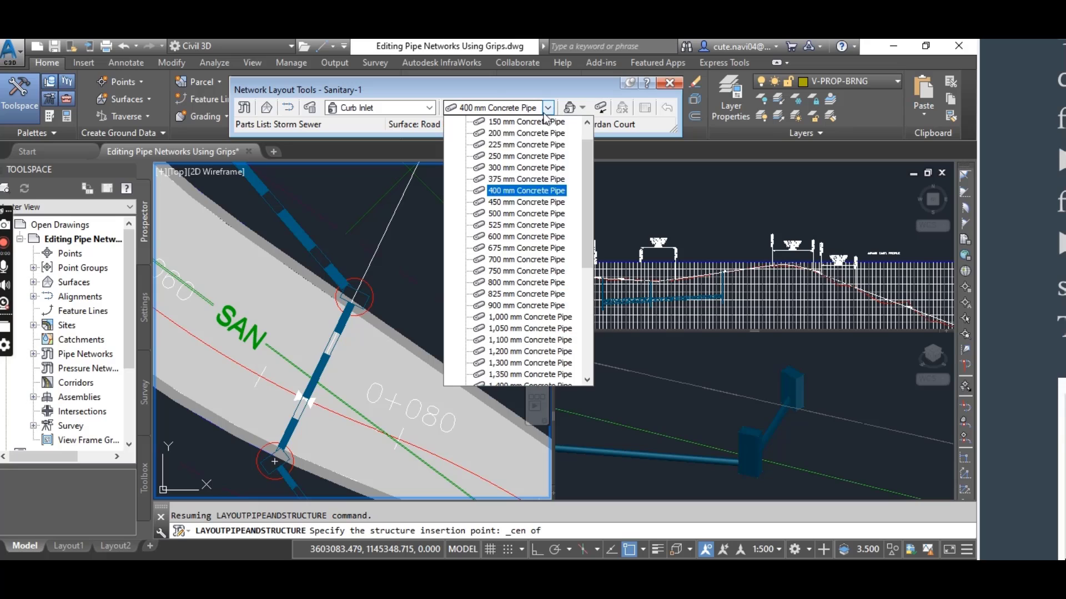
left_click(508, 202)
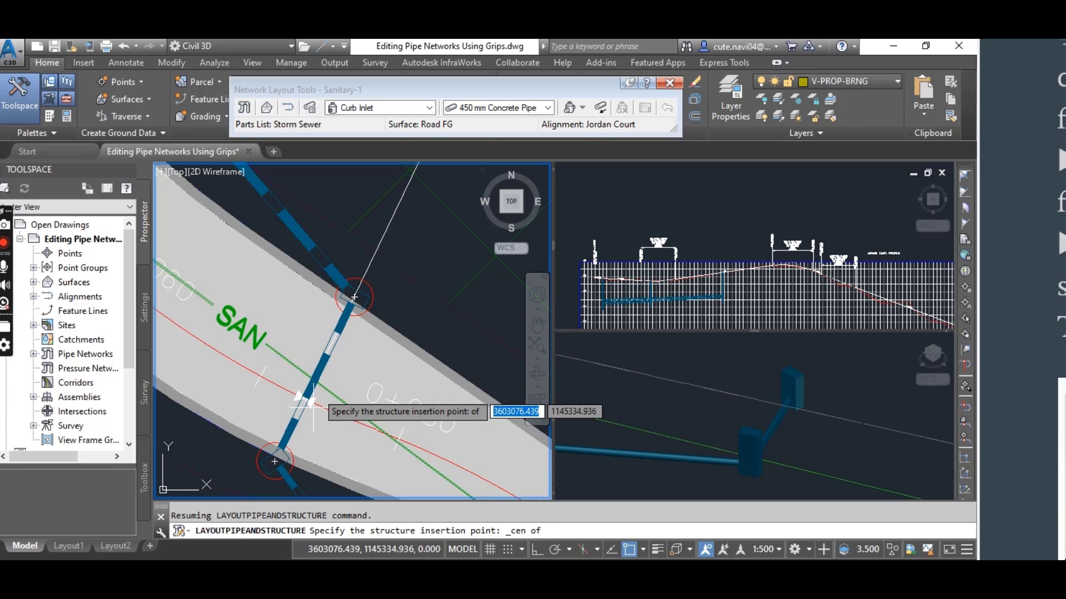
scroll(301, 444, "up", 2)
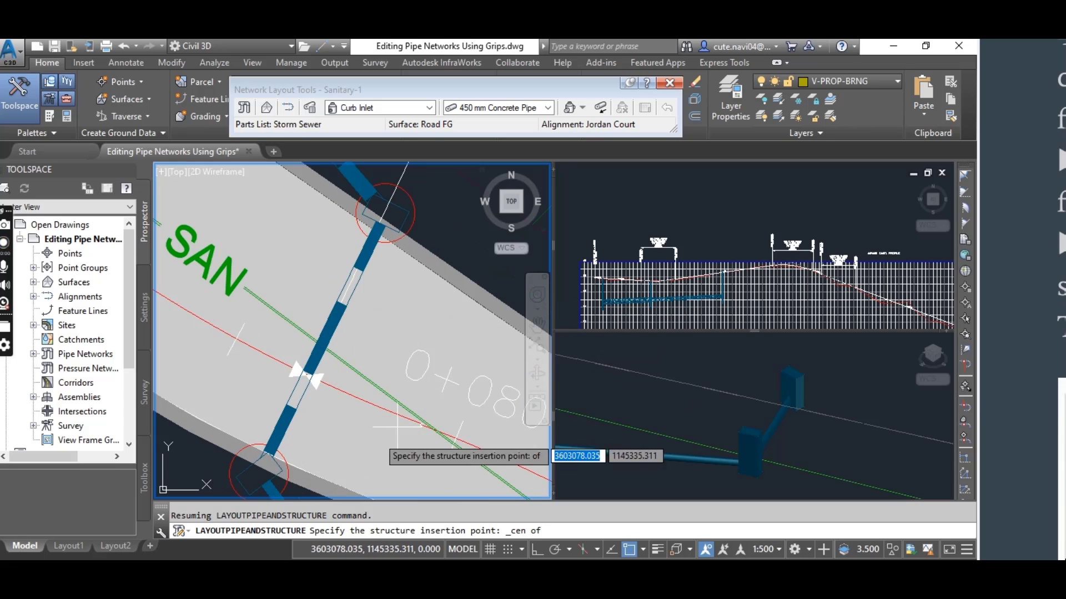
scroll(325, 320, "down", 2)
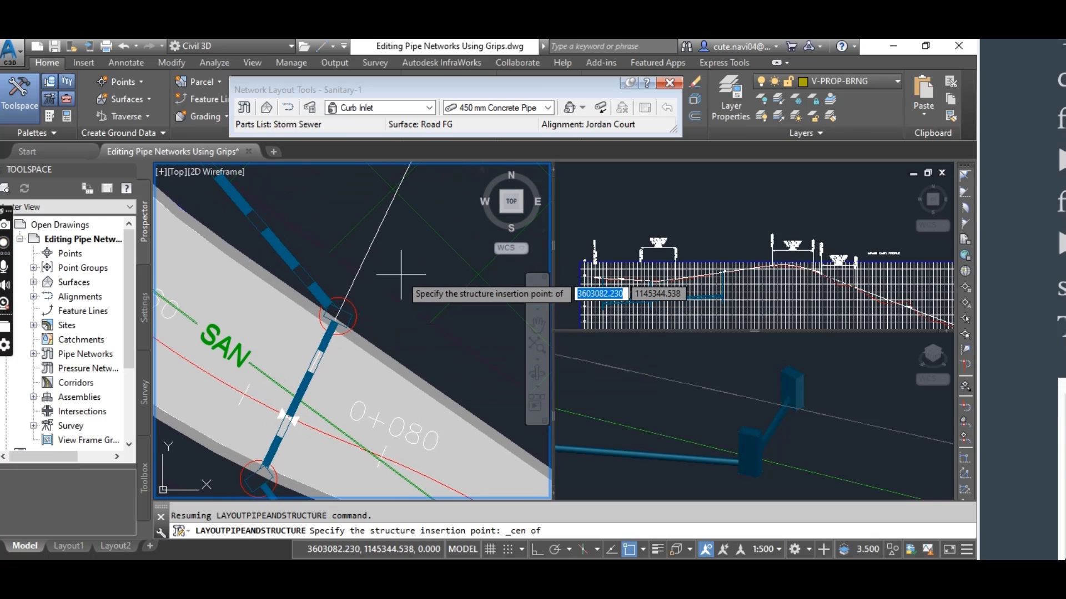
middle_click_drag(400, 277, 420, 365)
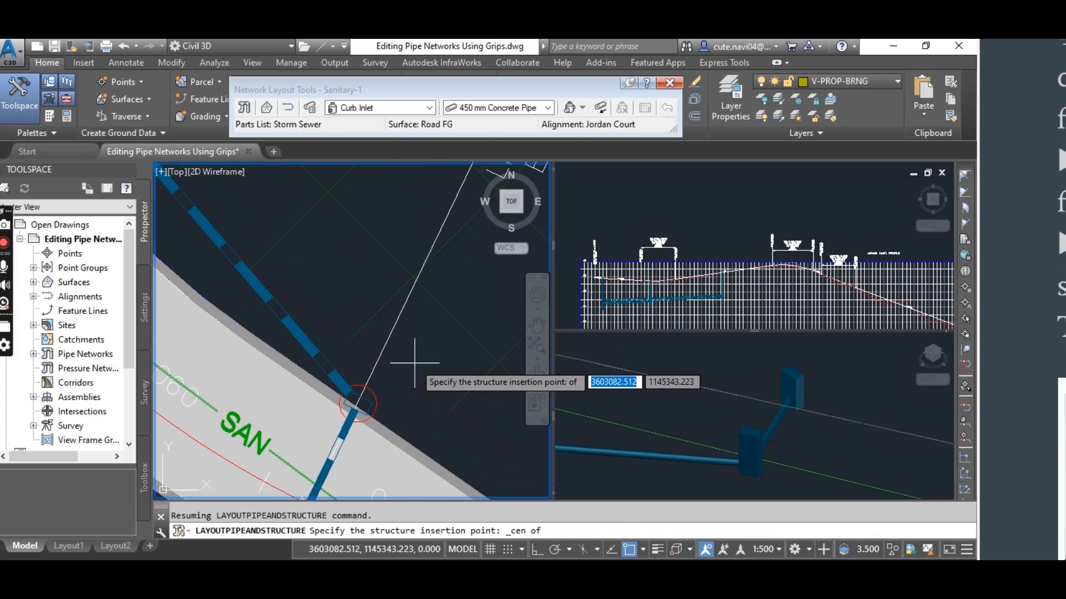
scroll(411, 300, "down", 2)
middle_click_drag(411, 306, 400, 378)
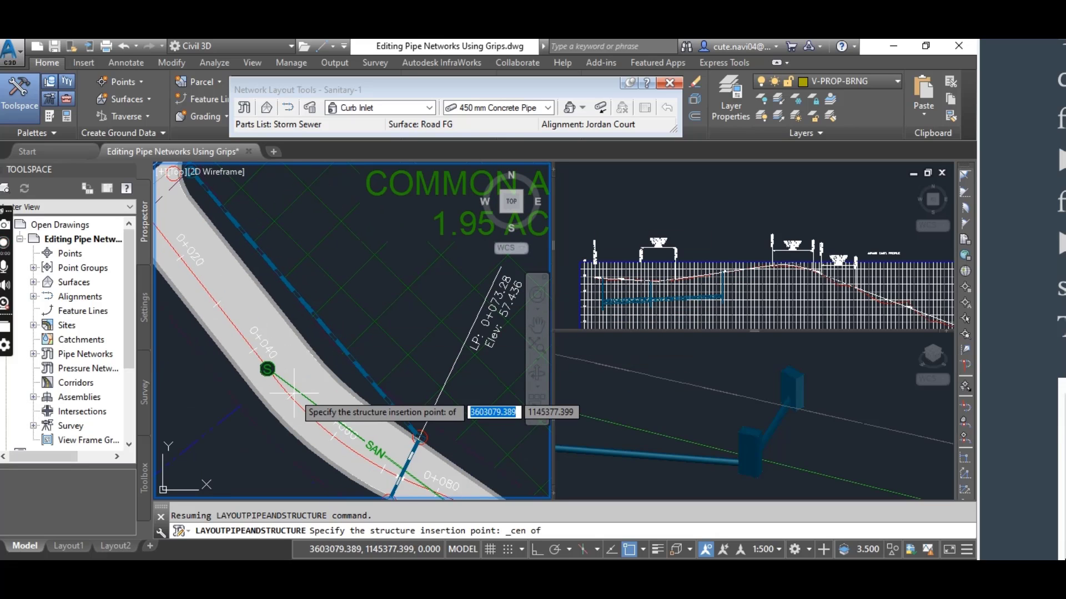
- Change the layout pipe size to 600 mm Concrete Pipe and centre the plan on the roadside structure
left_click(547, 108)
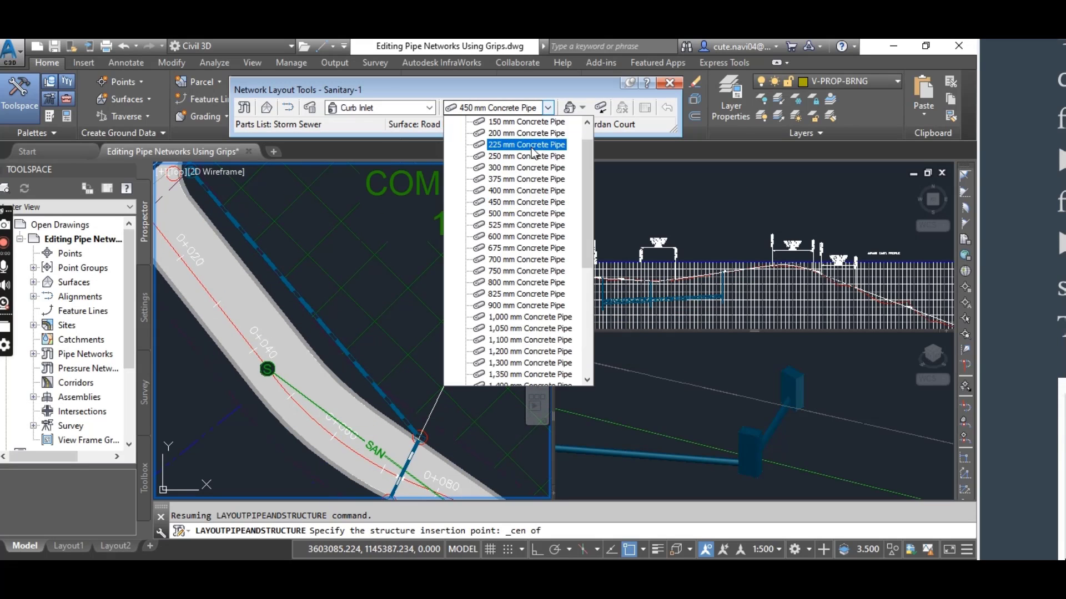
left_click(506, 237)
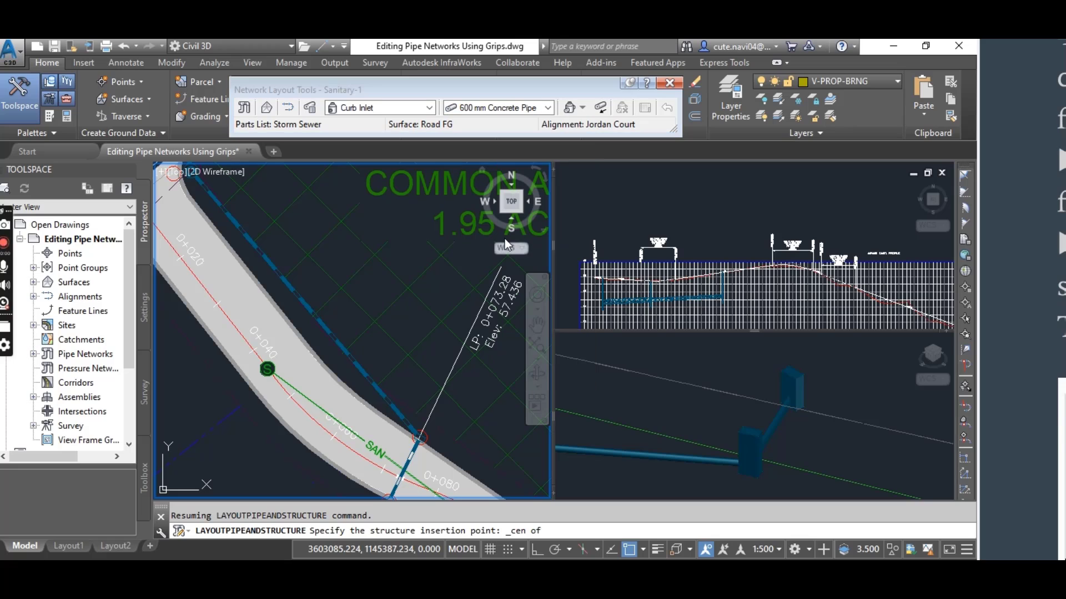
scroll(319, 331, "down", 2)
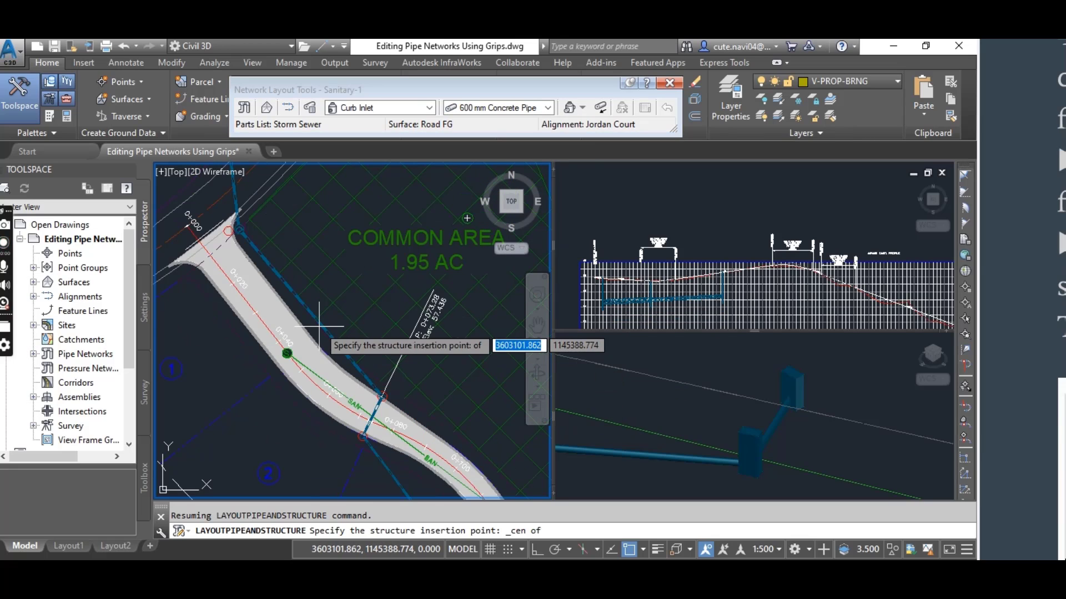
middle_click_drag(319, 330, 322, 388)
scroll(323, 390, "up", 2)
scroll(322, 373, "up", 2)
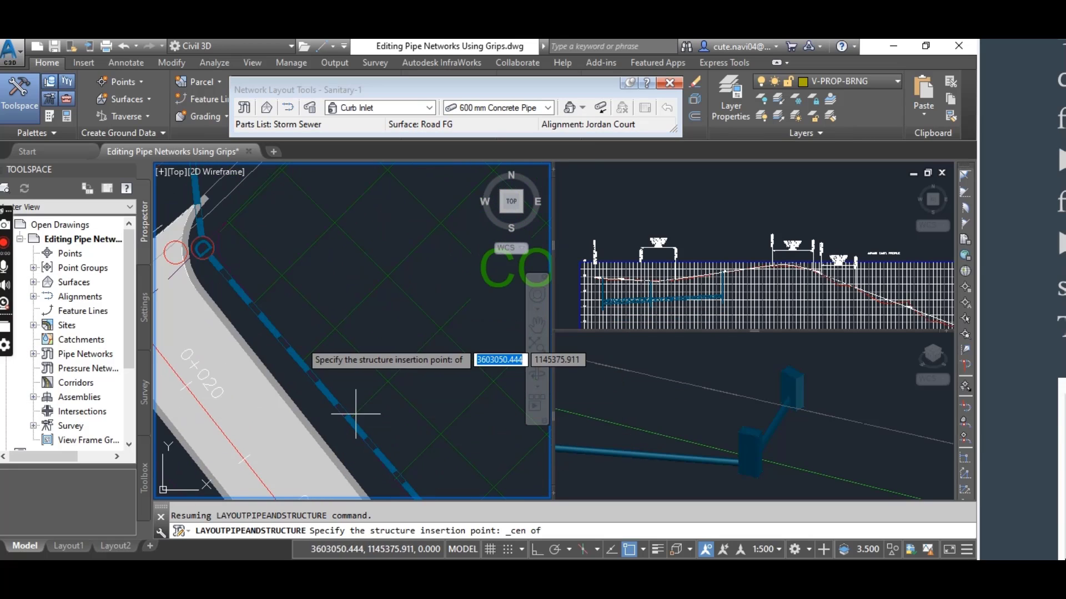
mouse_move(202, 248)
middle_mouse_down()
mouse_move(238, 333)
mouse_move(254, 343)
middle_mouse_up()
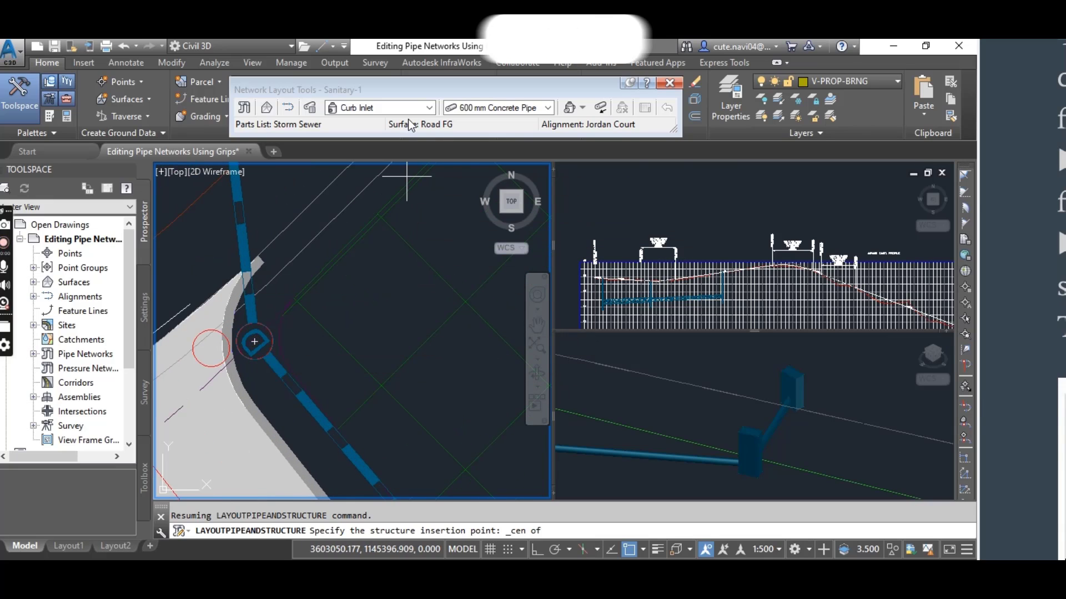
- Choose Storm Manhole from the cylindrical junction structure family as the structure to place
left_click(429, 108)
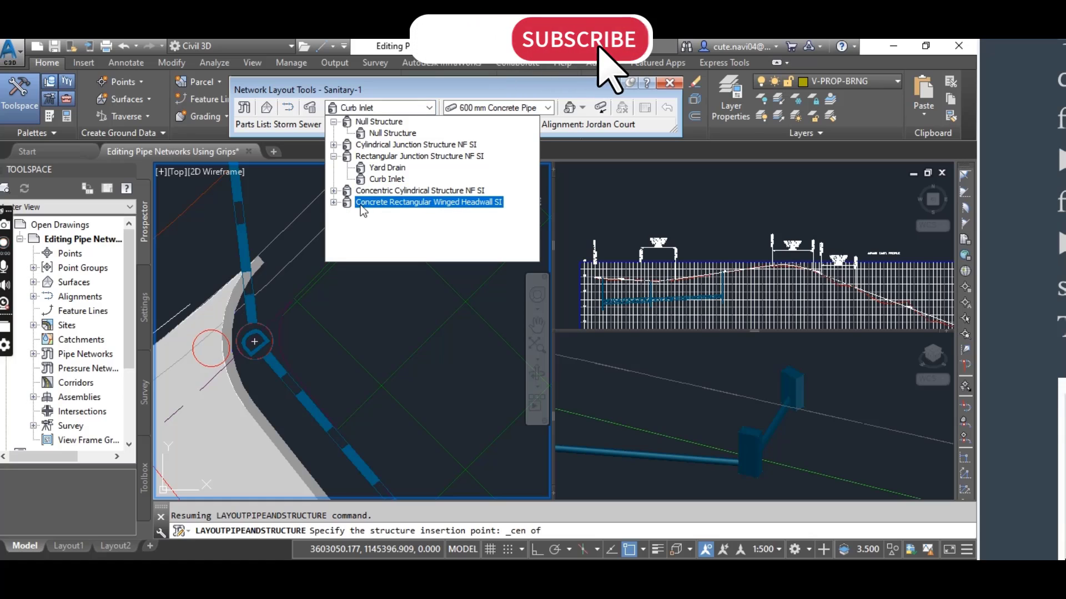
left_click(391, 190)
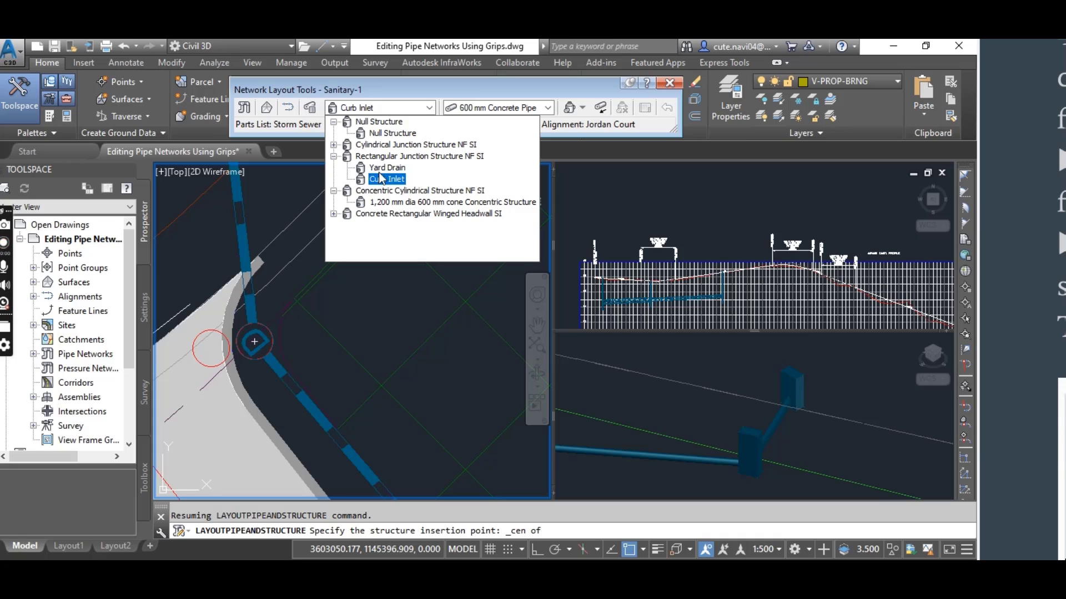
left_click(392, 145)
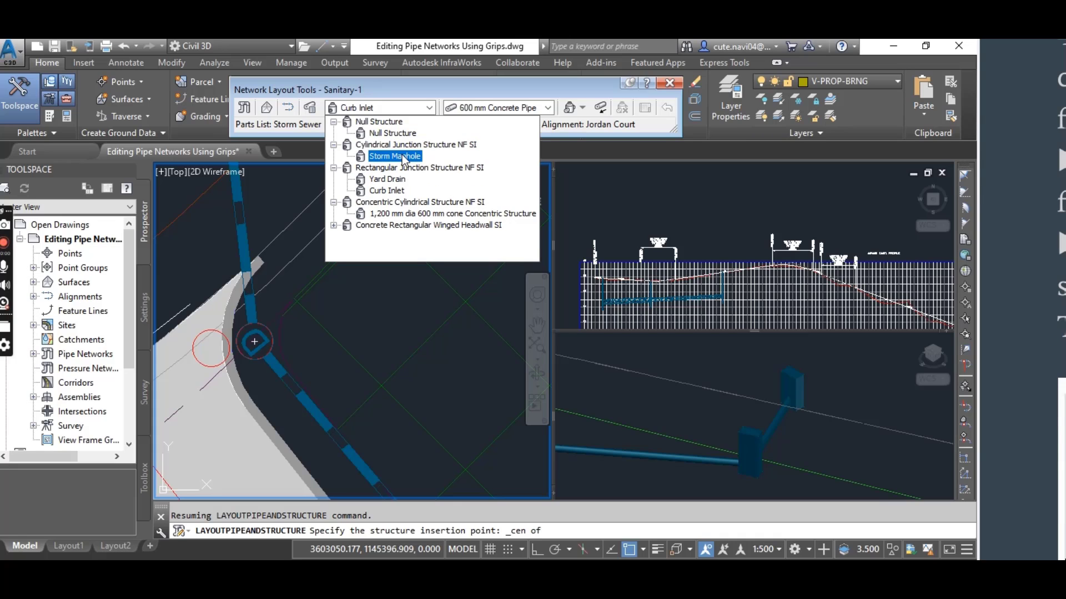
left_click(400, 156)
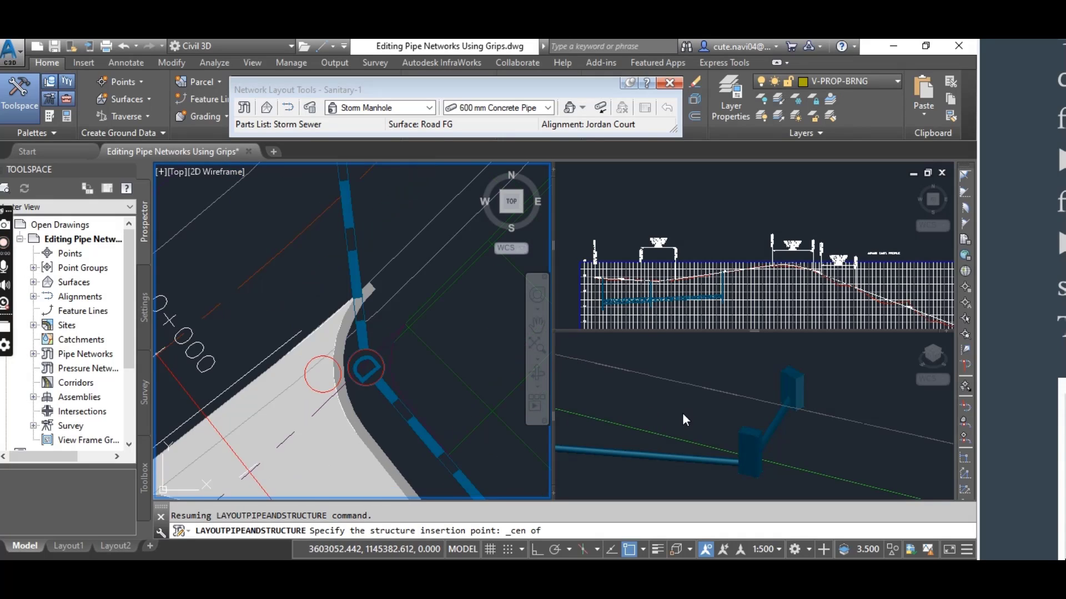
mouse_move(681, 412)
middle_mouse_down()
mouse_move(672, 421)
mouse_move(779, 410)
middle_mouse_up()
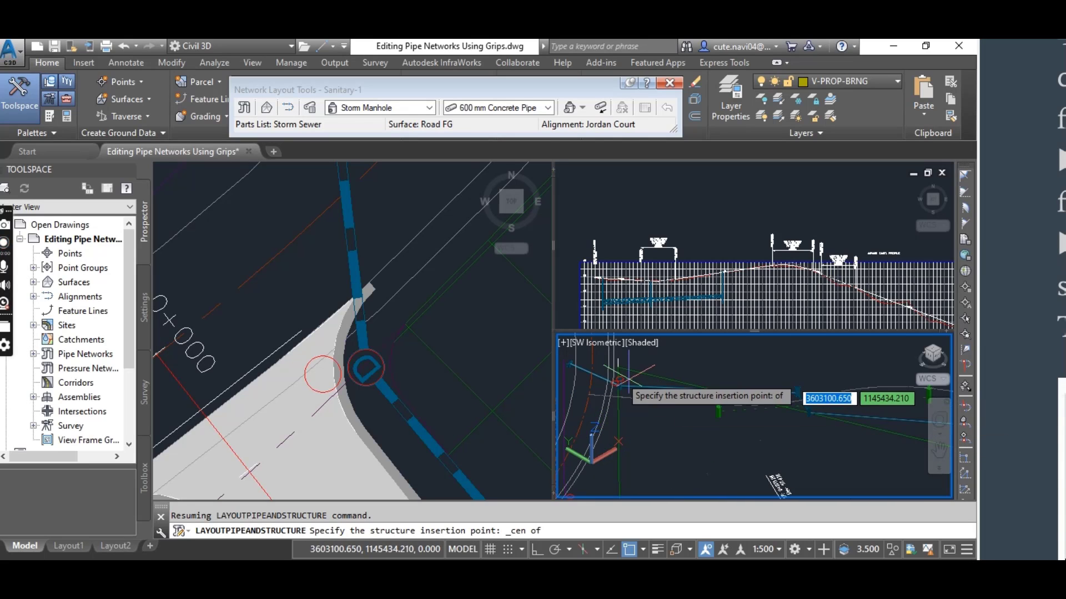
scroll(622, 382, "up", 3)
scroll(633, 388, "up", 2)
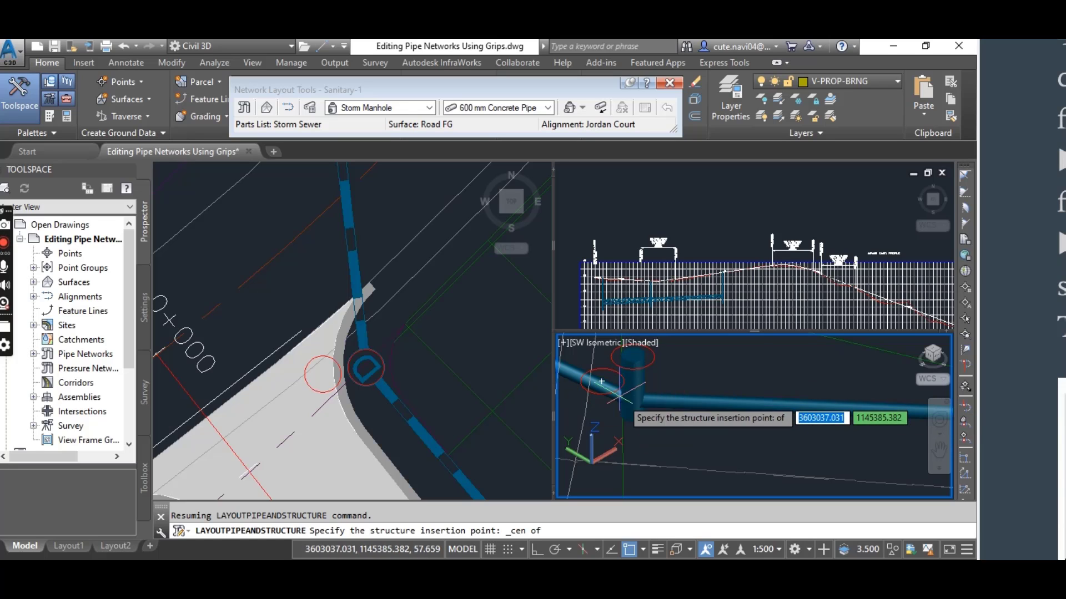
middle_click_drag(660, 416, 632, 394)
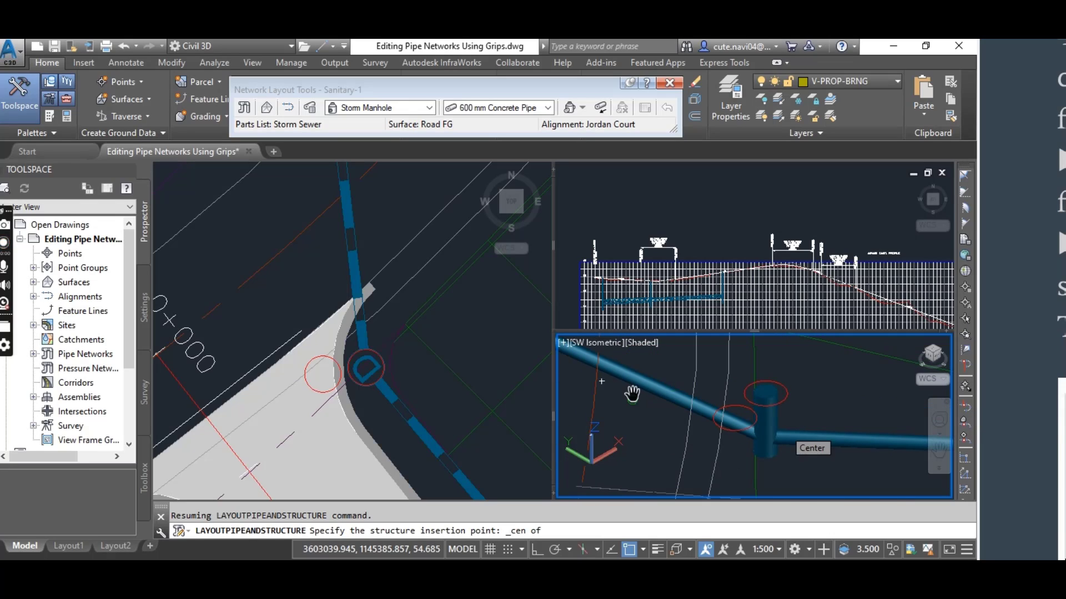
left_click(484, 336)
scroll(378, 349, "down", 2)
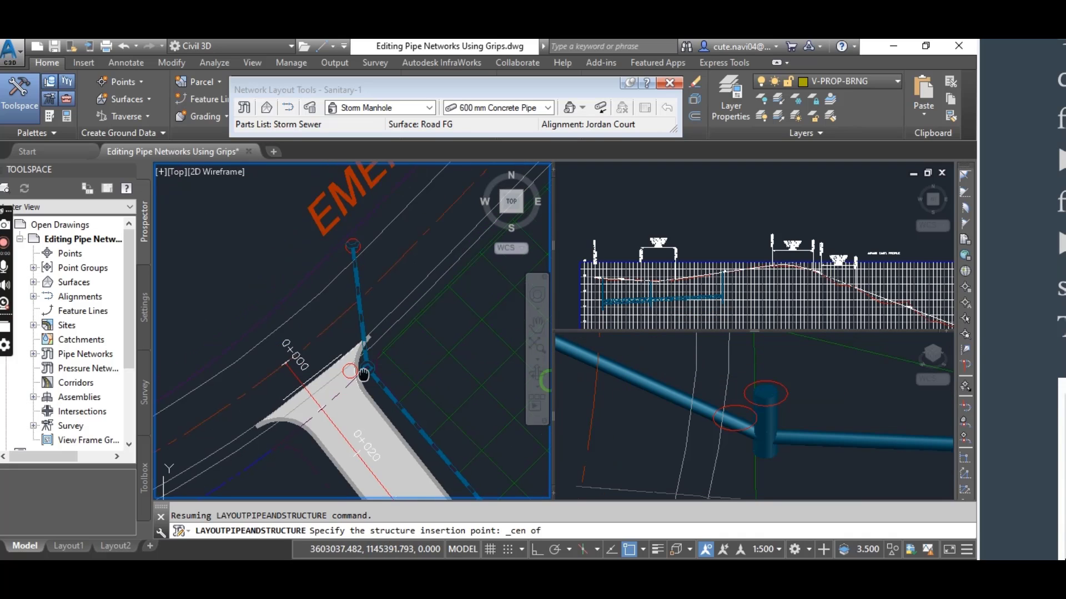
scroll(373, 354, "down", 1)
scroll(375, 344, "up", 3)
scroll(351, 333, "up", 3)
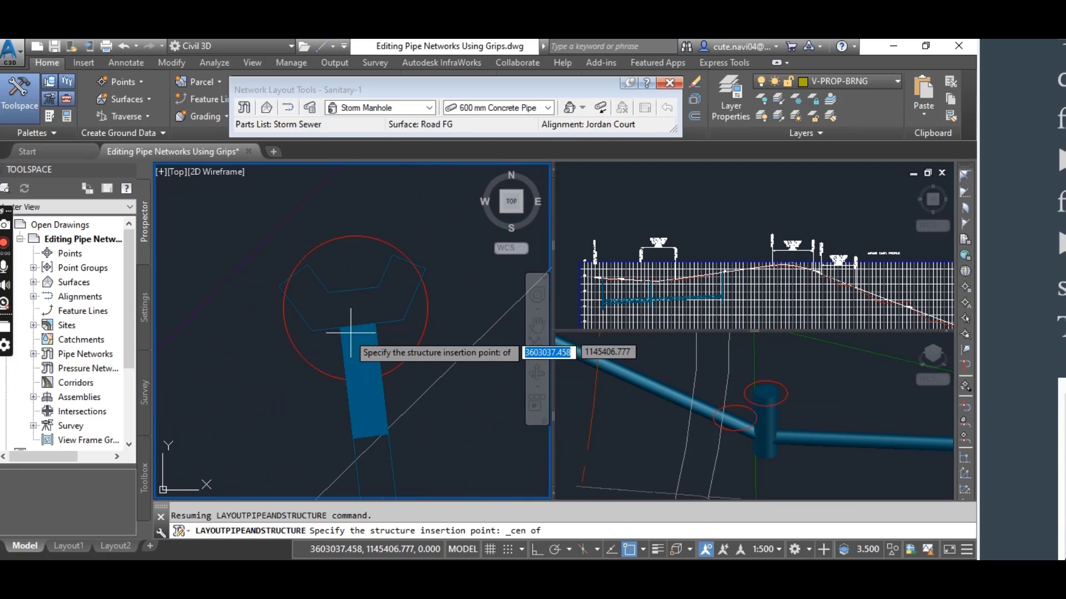
- Pick Winged Headwall for 600mm Pipe, then zoom and orbit the 3D view around the pipe end
left_click(430, 108)
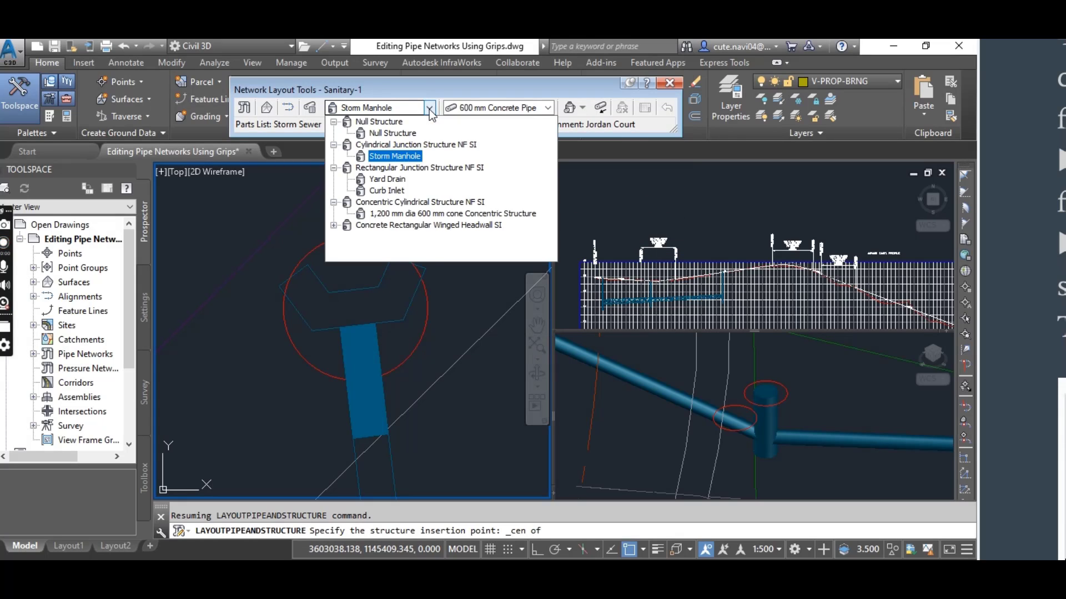
left_click(371, 225)
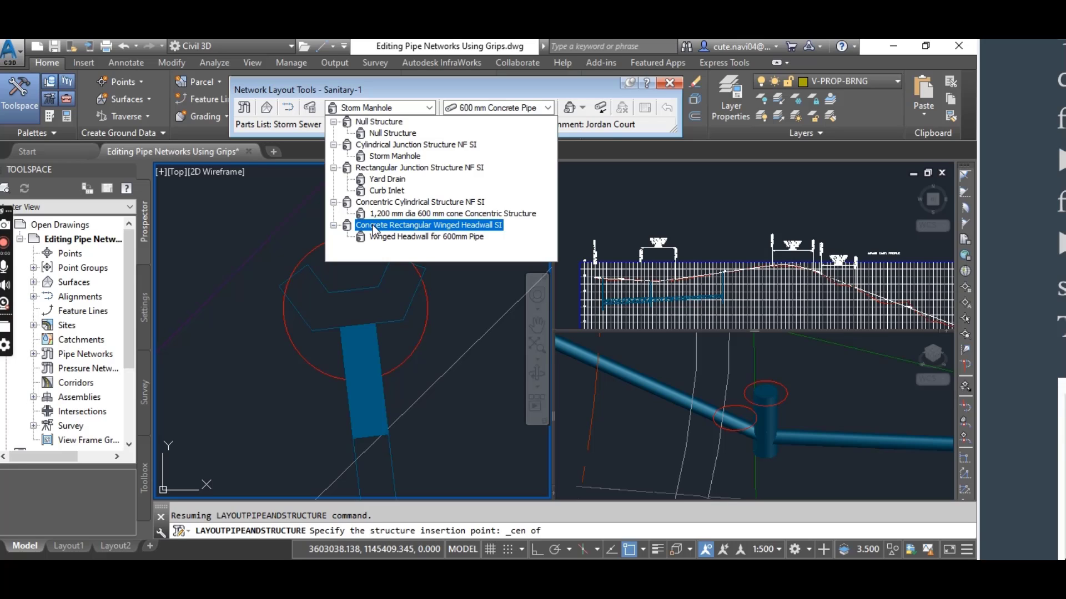
left_click(410, 237)
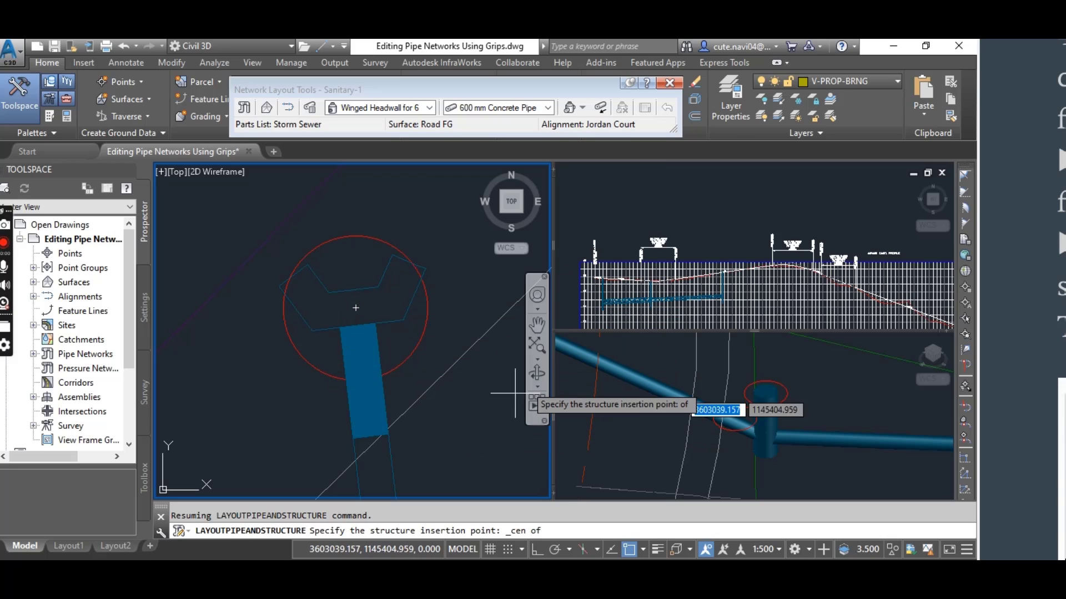
left_click(653, 418)
scroll(653, 419, "down", 5)
scroll(716, 452, "up", 3)
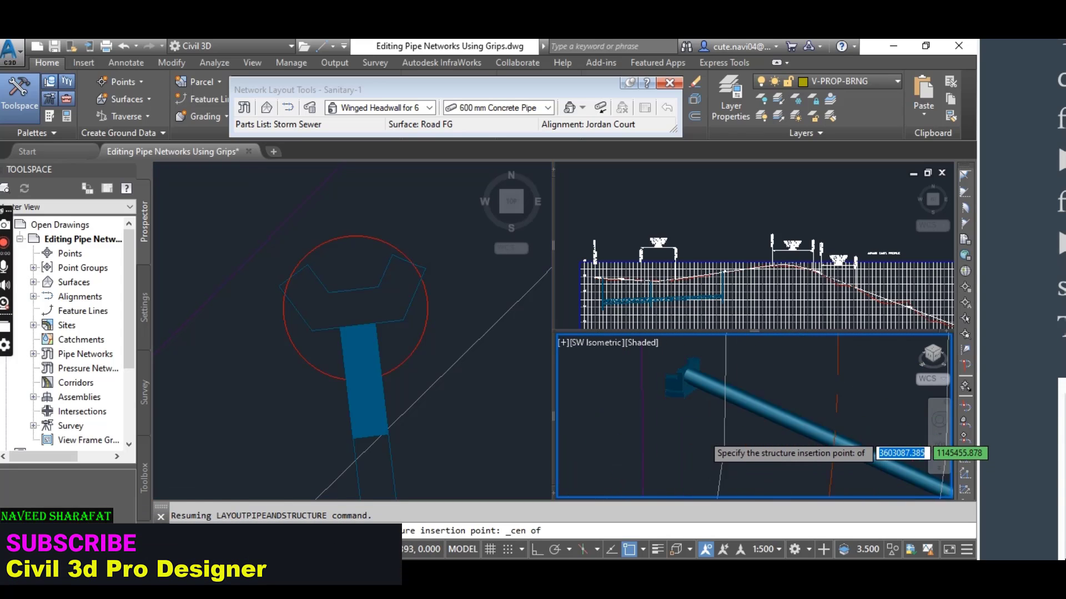
scroll(694, 444, "up", 2)
scroll(666, 434, "up", 1)
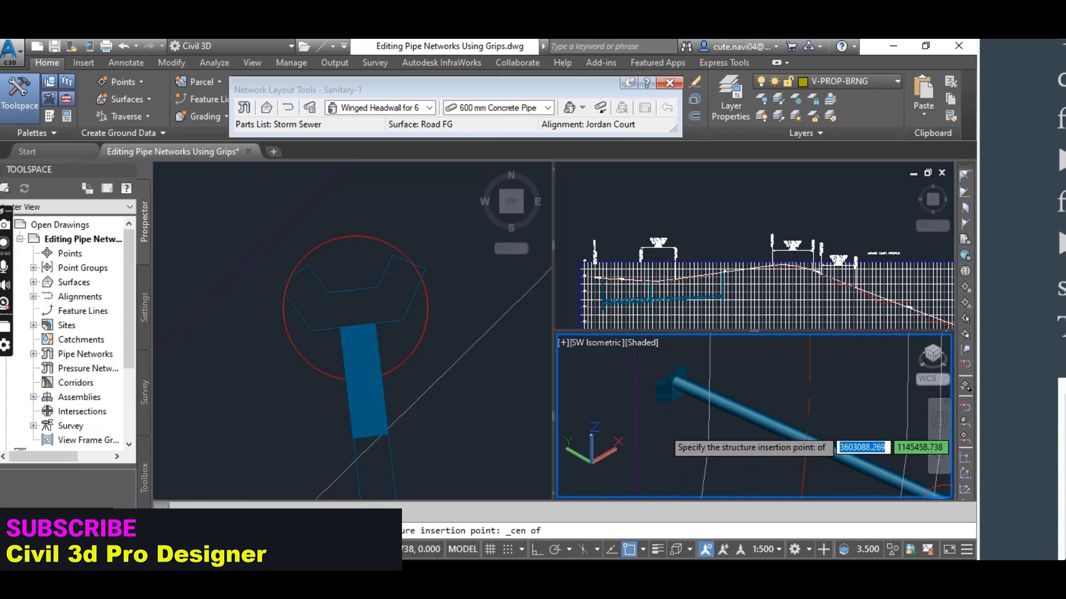
middle_click_drag(666, 434, 744, 418, "shift")
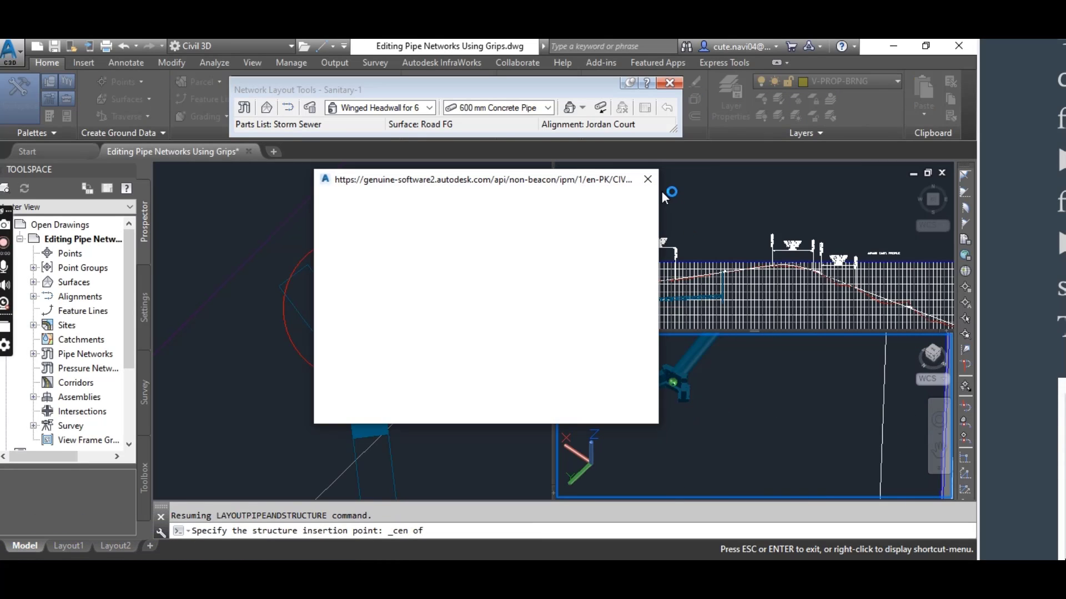
- Dismiss the Autodesk web popup and orbit the 3D view around the pipe end
left_click(647, 179)
mouse_move(668, 417)
middle_mouse_down("shift")
mouse_move(677, 393)
mouse_move(709, 461)
mouse_move(736, 431)
middle_mouse_up("shift")
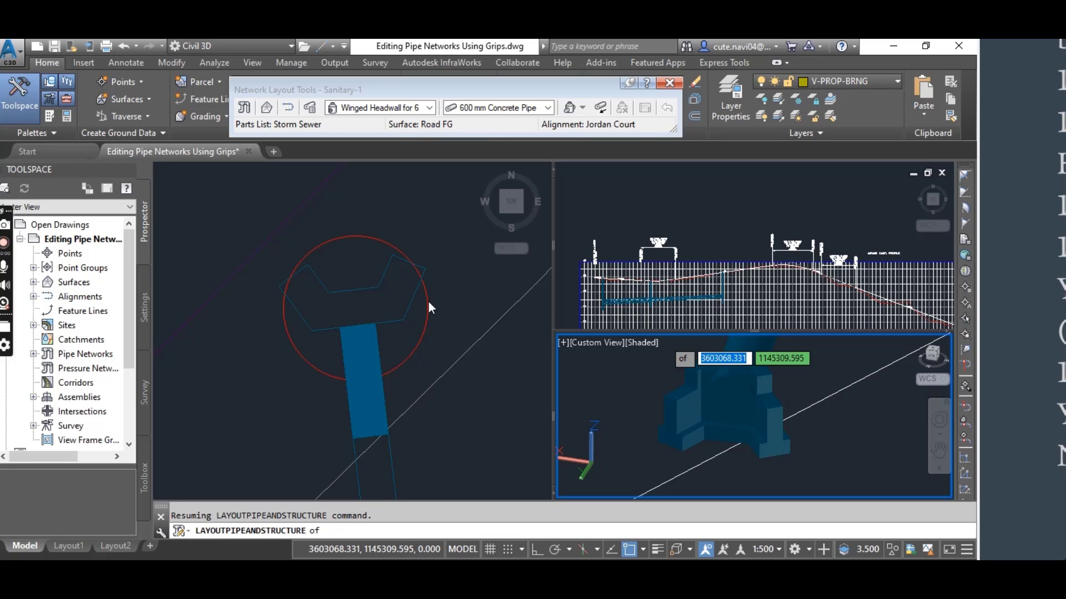
- Follow the pipe run to the headwall location in the Top plan view, then switch to Chrome
left_click(456, 333)
scroll(425, 342, "down", 4)
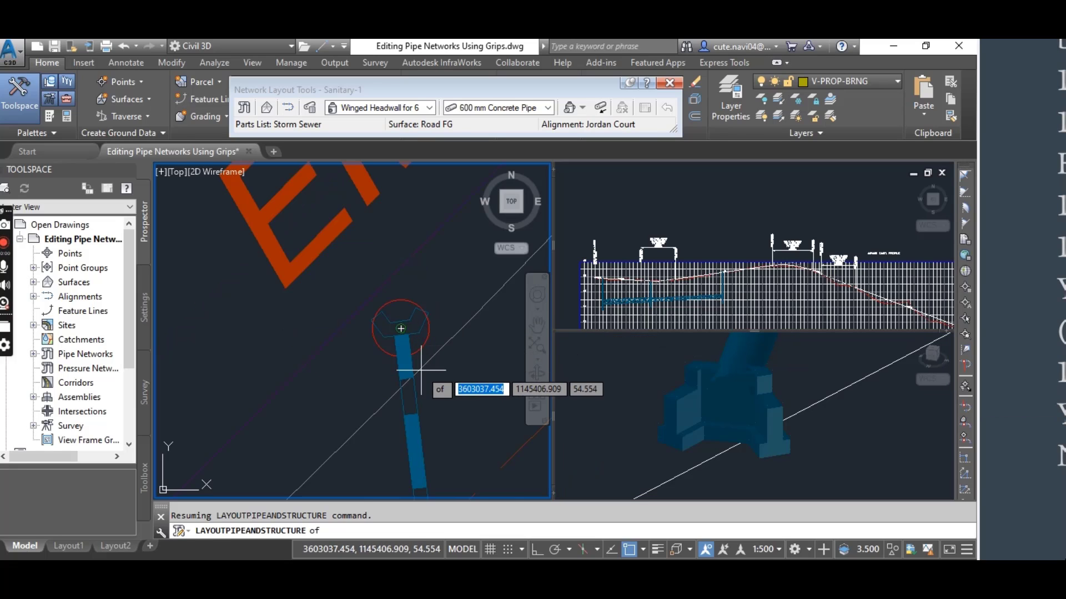
scroll(426, 384, "down", 2)
scroll(426, 384, "down", 3)
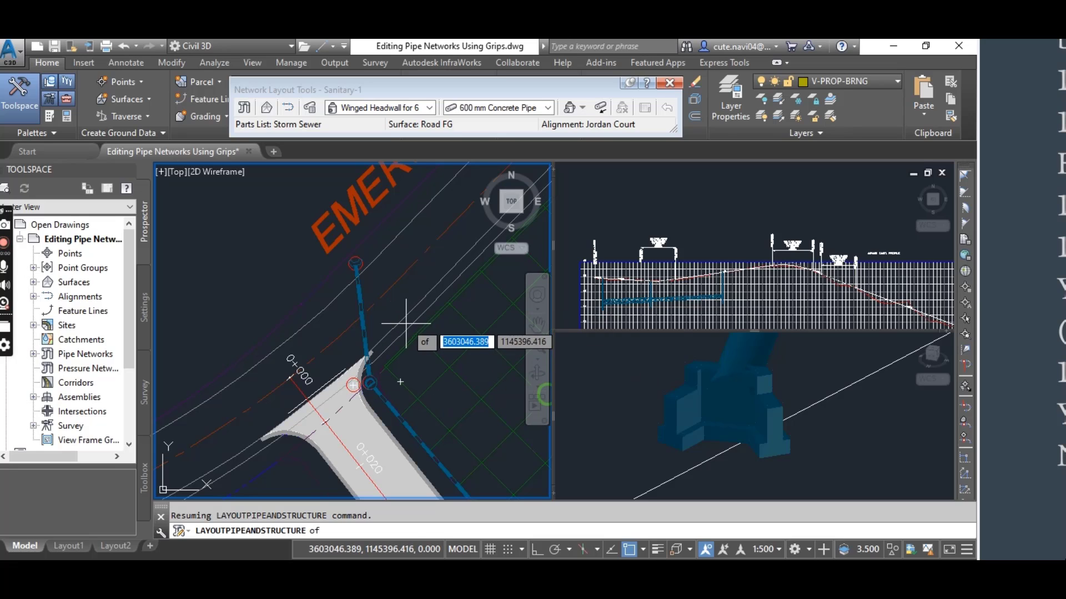
scroll(381, 293, "up", 2)
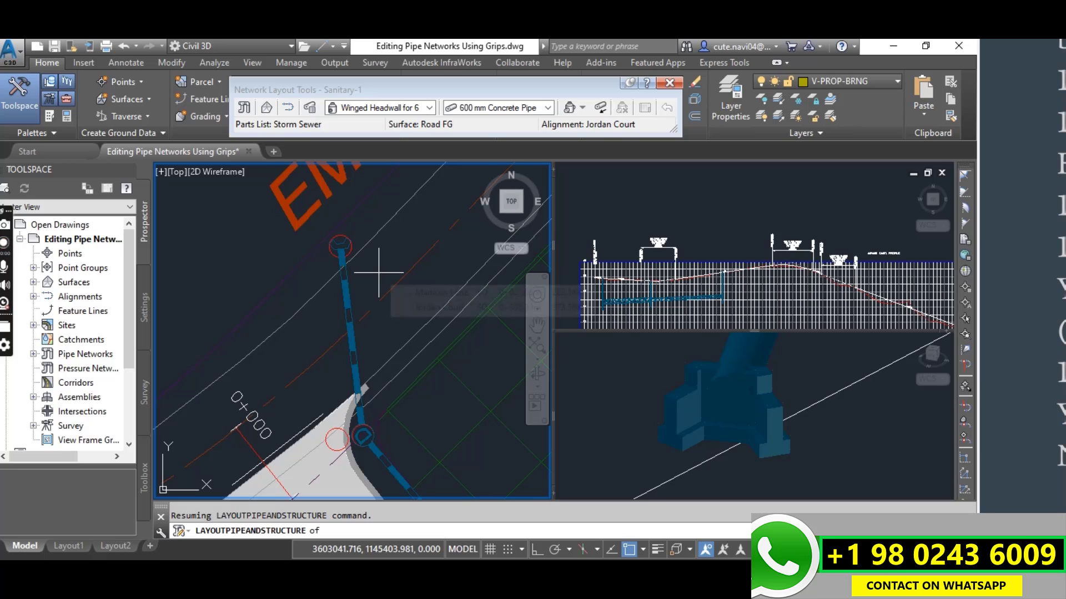
scroll(374, 294, "down", 4)
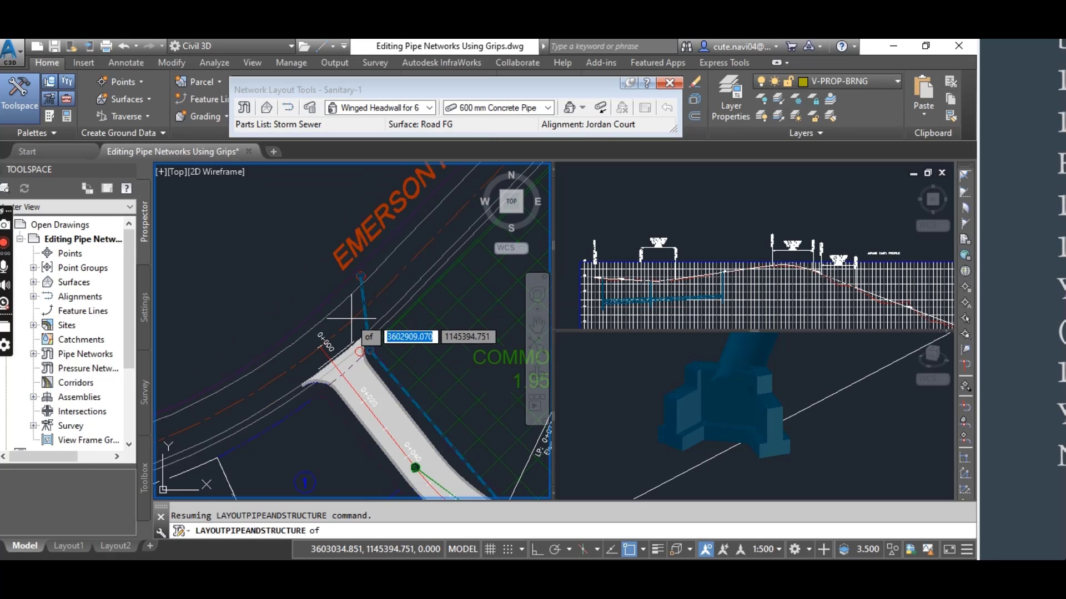
middle_click_drag(351, 320, 274, 227)
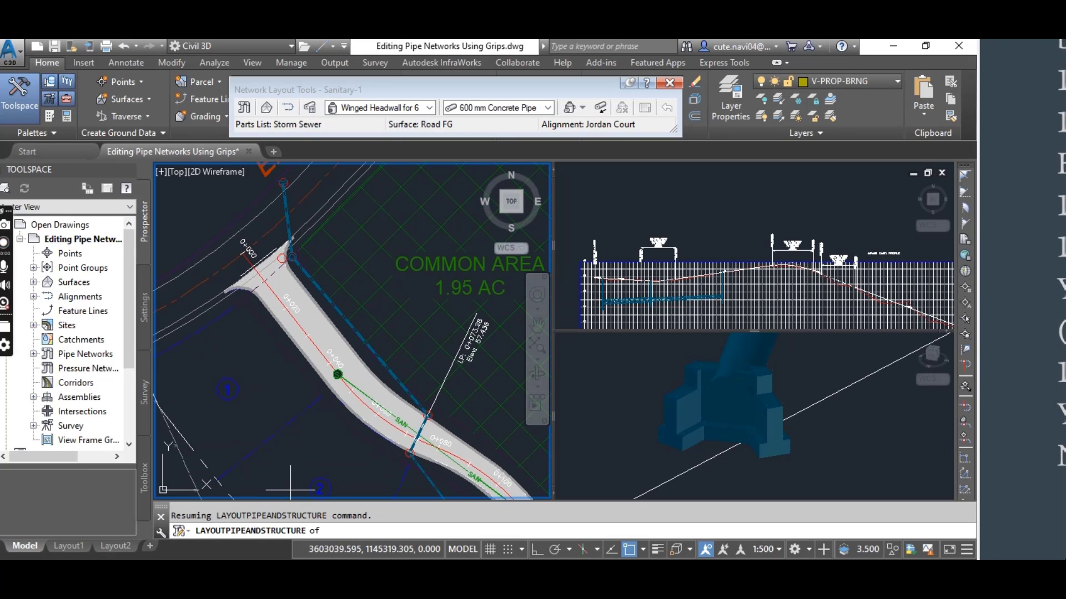
key("alt+Tab")
- Bring up the Civil 3d Pro Designer Facebook page in Chrome
left_click(334, 47)
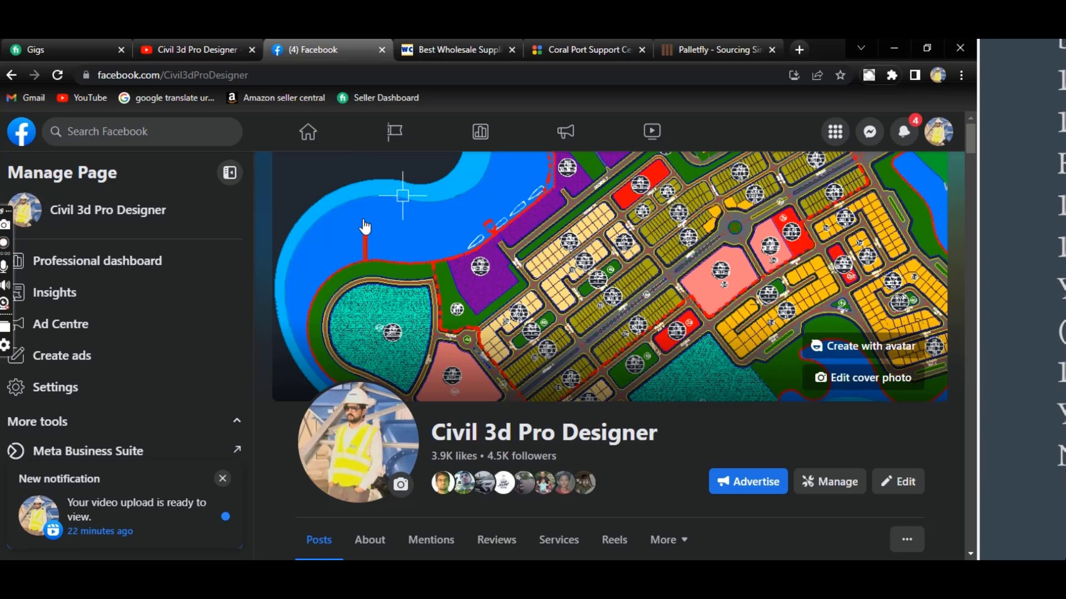